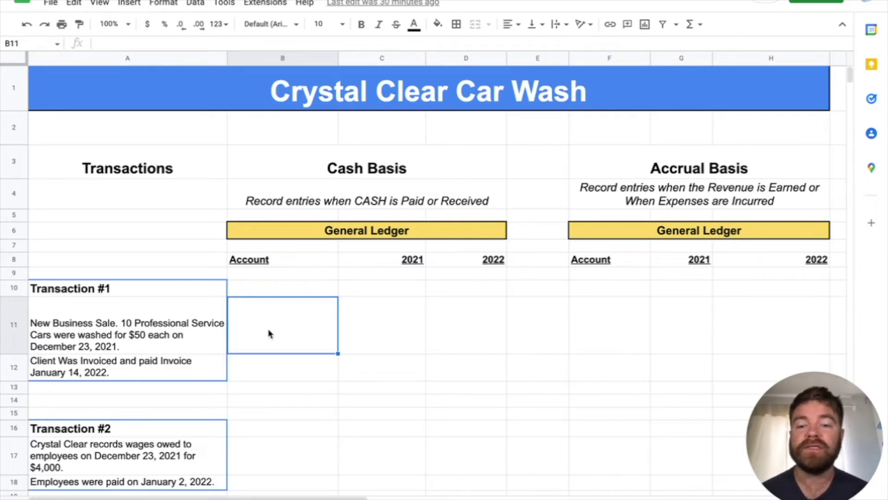
Step: Enter Accounts Receivable in B11 of the Cash Basis ledger with a 2021 amount of $0
{"action": "double_click", "coordinate": [278, 321]}
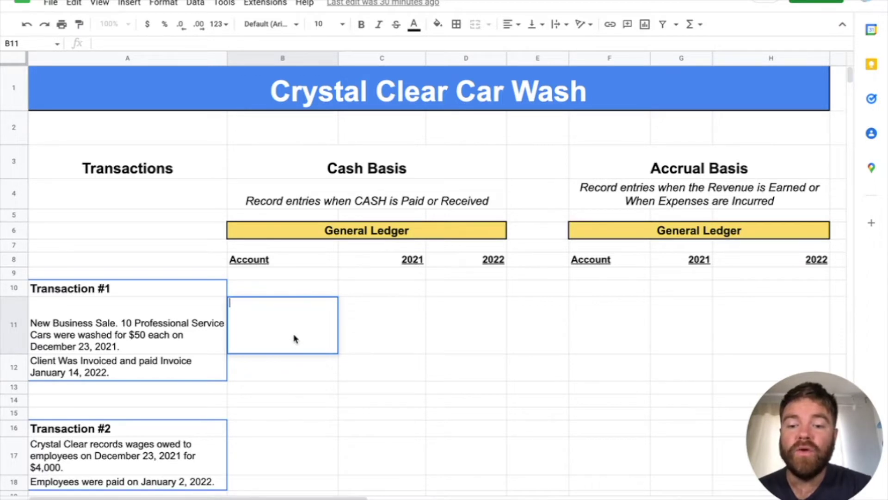
{"action": "type", "text": "Accounts Receivable"}
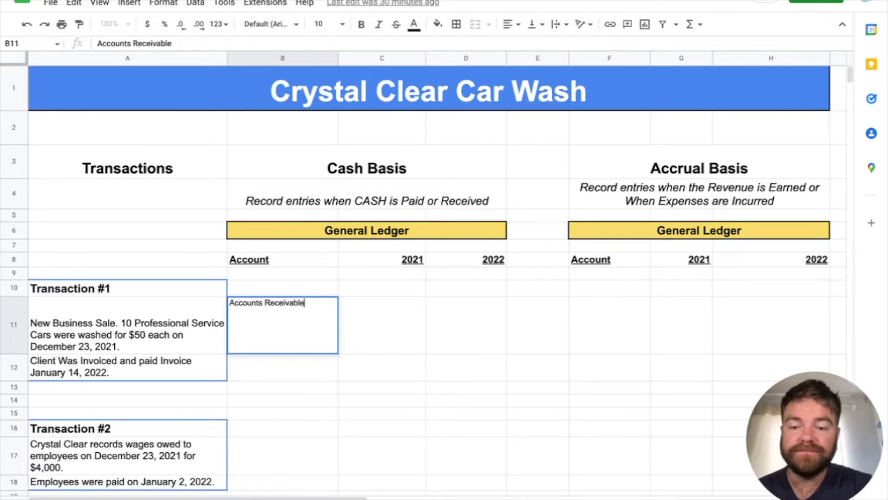
{"action": "key", "text": "Return"}
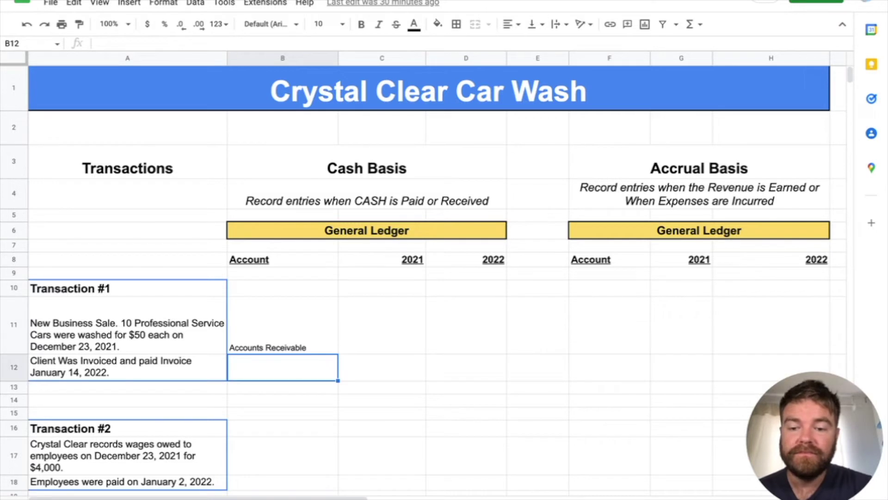
{"action": "left_click", "coordinate": [383, 331]}
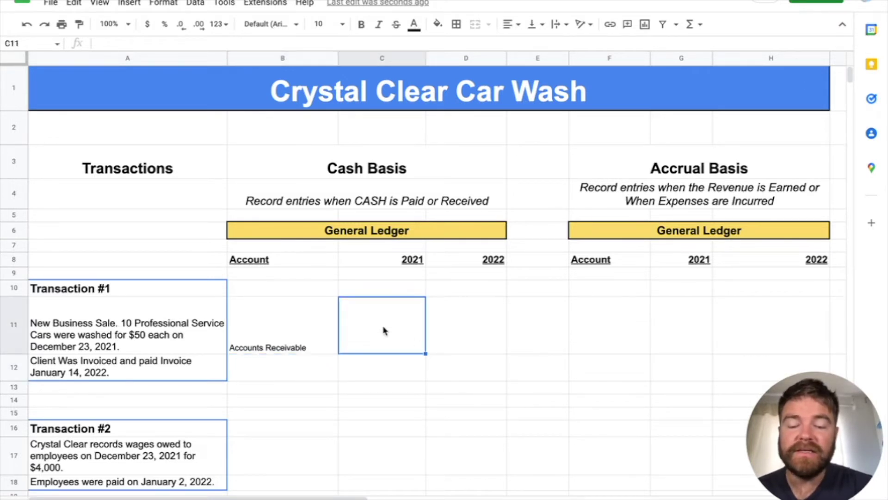
{"action": "type", "text": "$0"}
{"action": "key", "text": "Return"}
Step: Add a Cash account in row 12 of the Cash Basis ledger with a 2021 amount of $0
{"action": "left_click", "coordinate": [286, 371]}
{"action": "type", "text": "Cash"}
{"action": "key", "text": "Tab"}
{"action": "type", "text": "$0"}
{"action": "key", "text": "Return"}
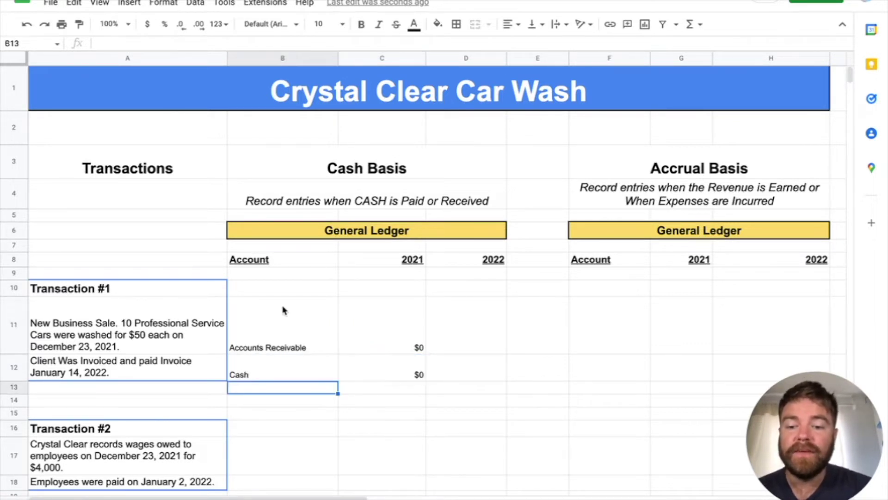
Step: Move the Accounts Receivable and Cash entries up one row so they occupy B10:C11
{"action": "double_click", "coordinate": [252, 392]}
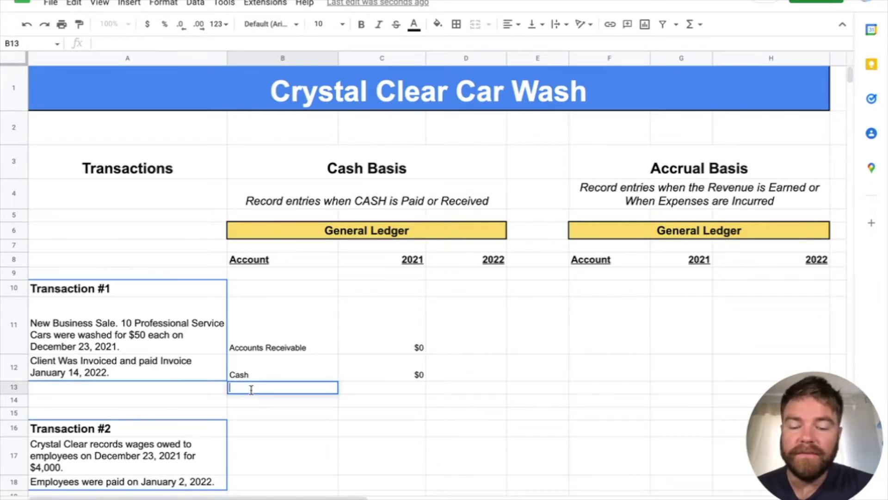
{"action": "left_click_drag", "start_coordinate": [271, 320], "coordinate": [366, 351]}
{"action": "left_click", "coordinate": [261, 372]}
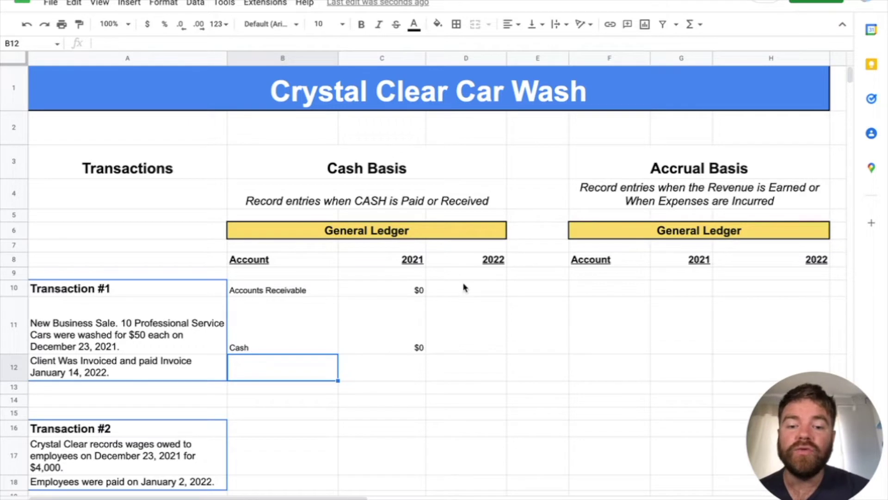
Step: Enter $500 as the 2022 amount for Cash in the Cash Basis ledger
{"action": "left_click", "coordinate": [460, 329]}
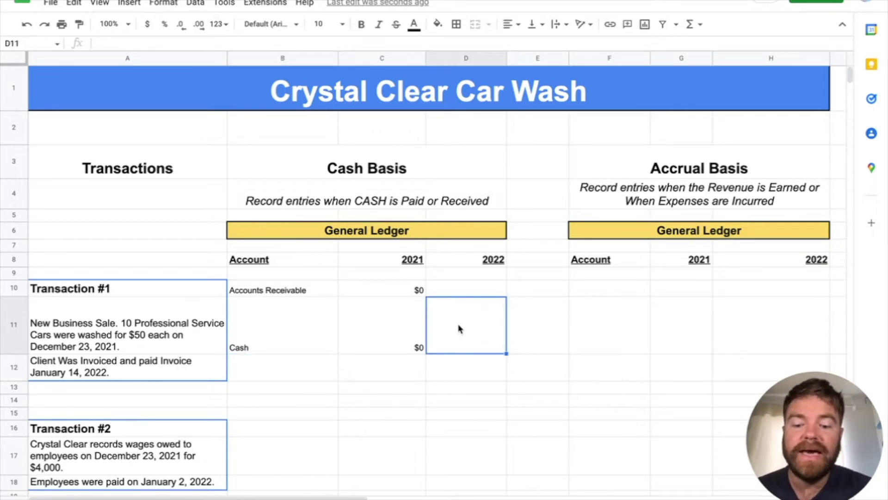
{"action": "type", "text": "$"}
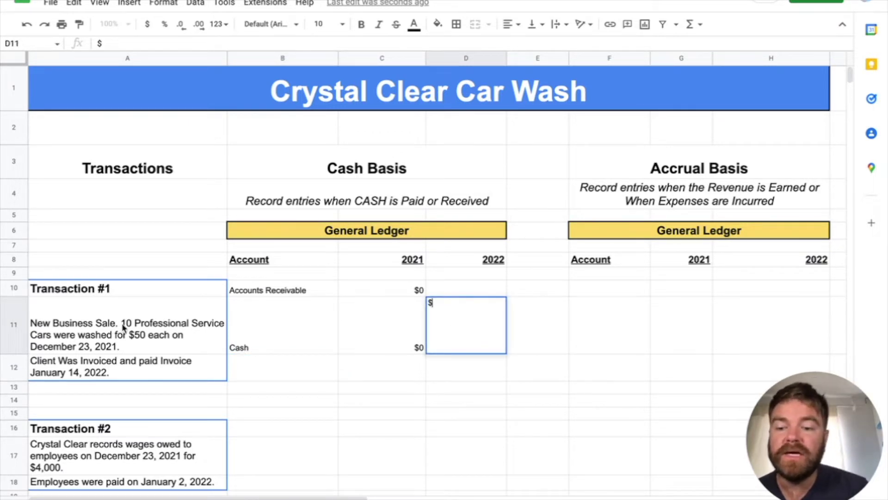
{"action": "type", "text": "50"}
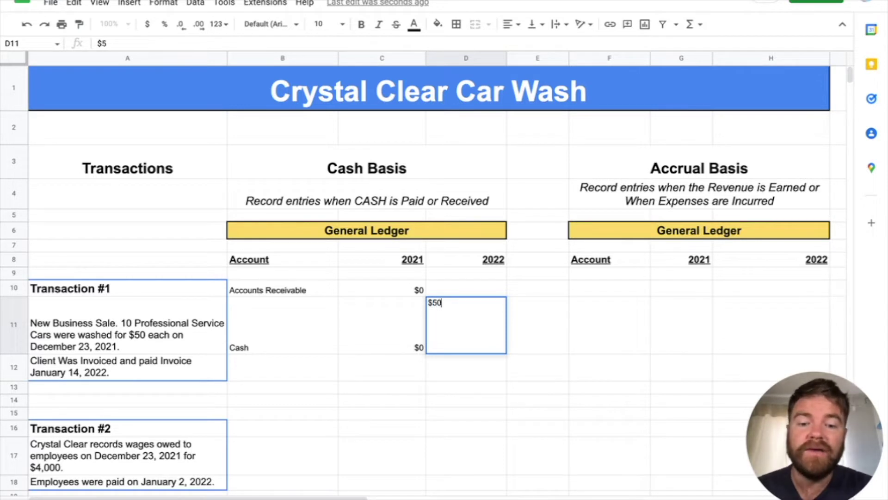
{"action": "type", "text": "0"}
{"action": "key", "text": "Return"}
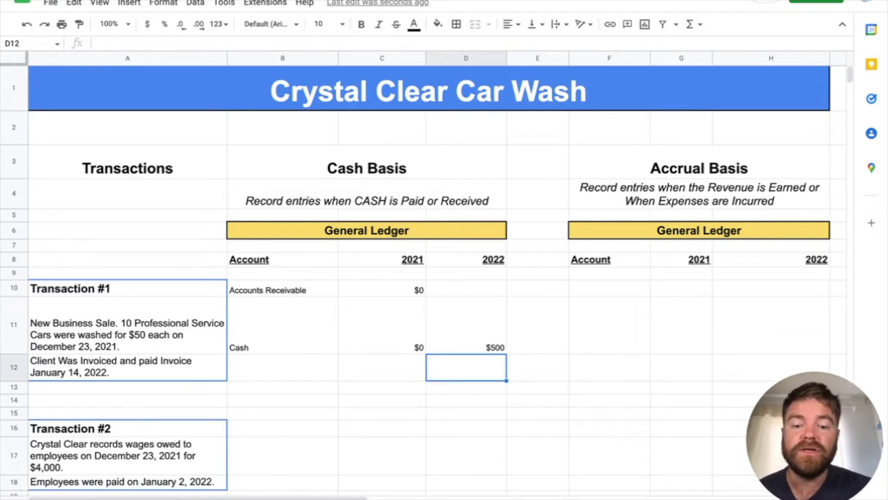
Step: Mark the 2022 Cash amount in D11 as a debit so it reads Dr. $500
{"action": "double_click", "coordinate": [473, 346]}
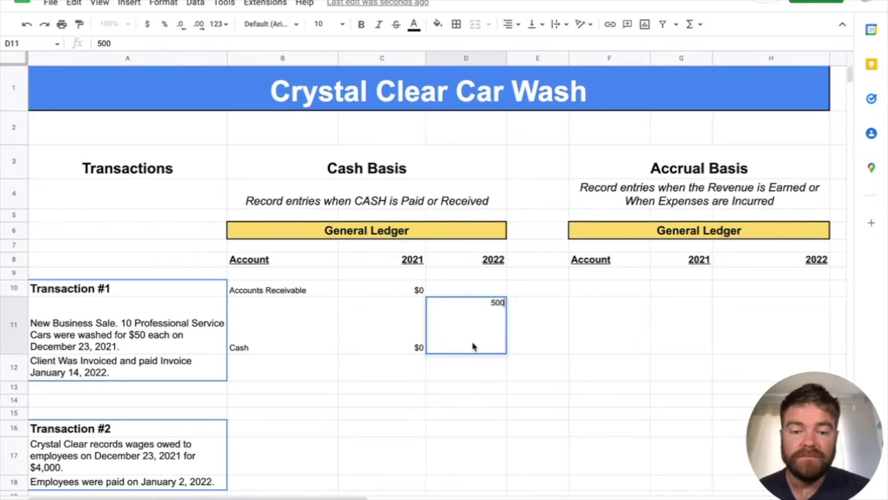
{"action": "left_click", "coordinate": [482, 298]}
{"action": "left_click", "coordinate": [478, 342]}
{"action": "double_click", "coordinate": [477, 342]}
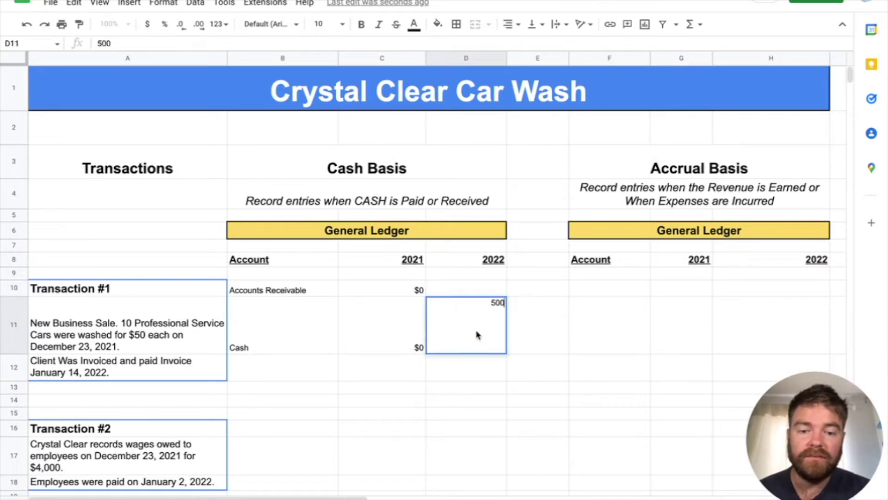
{"action": "left_click", "coordinate": [455, 375]}
{"action": "left_click", "coordinate": [472, 340]}
{"action": "double_click", "coordinate": [471, 340]}
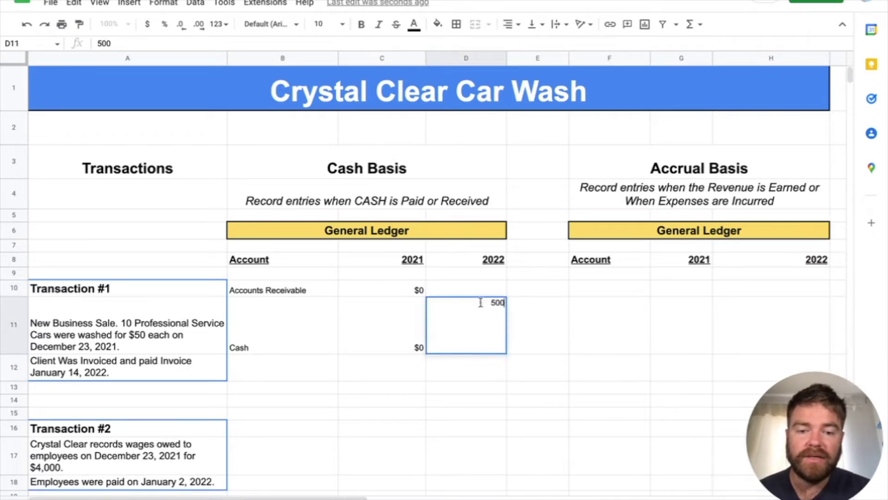
{"action": "left_click", "coordinate": [489, 302]}
{"action": "type", "text": "Dr. $"}
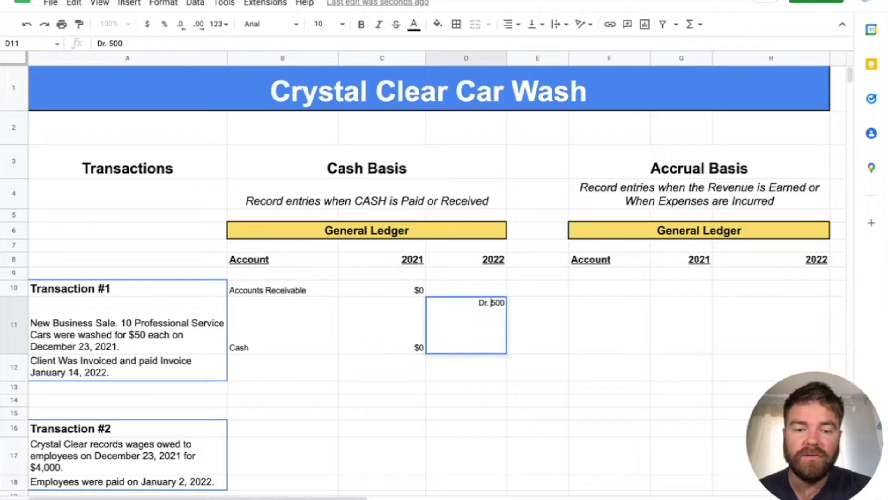
{"action": "left_click", "coordinate": [453, 368]}
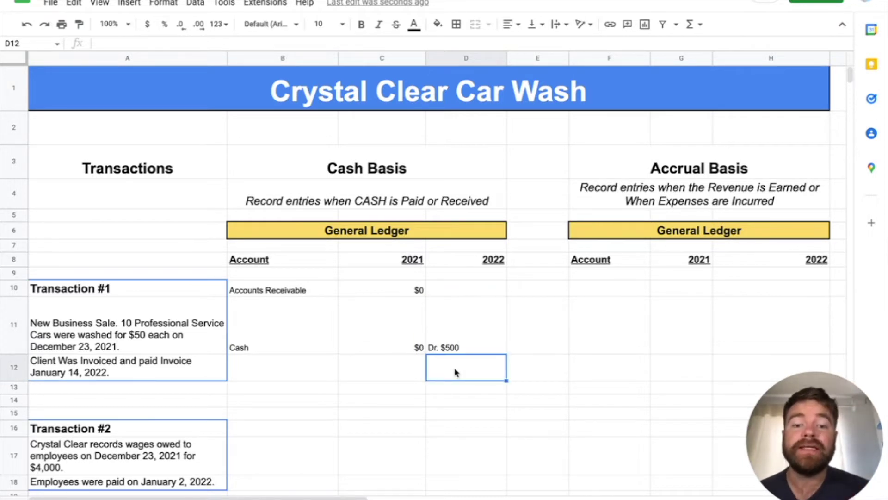
Step: Add a Sales Revenue account in row 12 of the Cash Basis ledger with a 2021 amount of $0
{"action": "left_click", "coordinate": [266, 369]}
{"action": "type", "text": "Sa"}
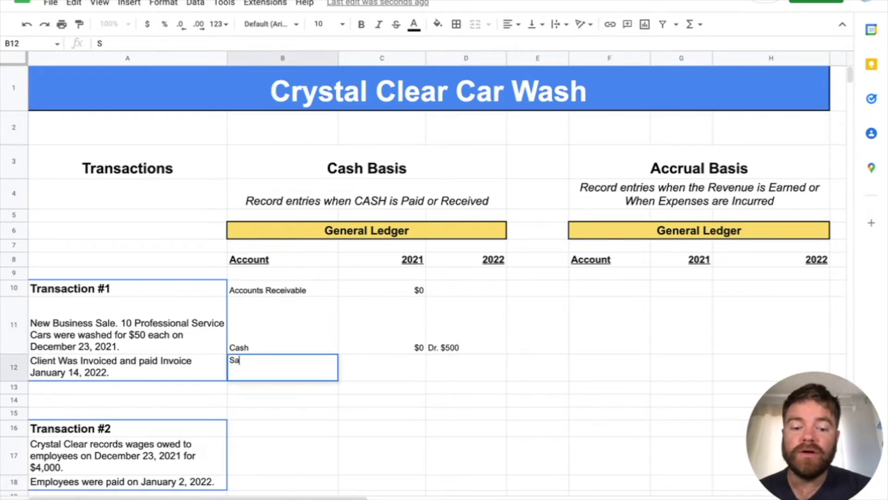
{"action": "type", "text": "les Revenue"}
{"action": "key", "text": "Tab"}
{"action": "type", "text": "$0"}
{"action": "key", "text": "Tab"}
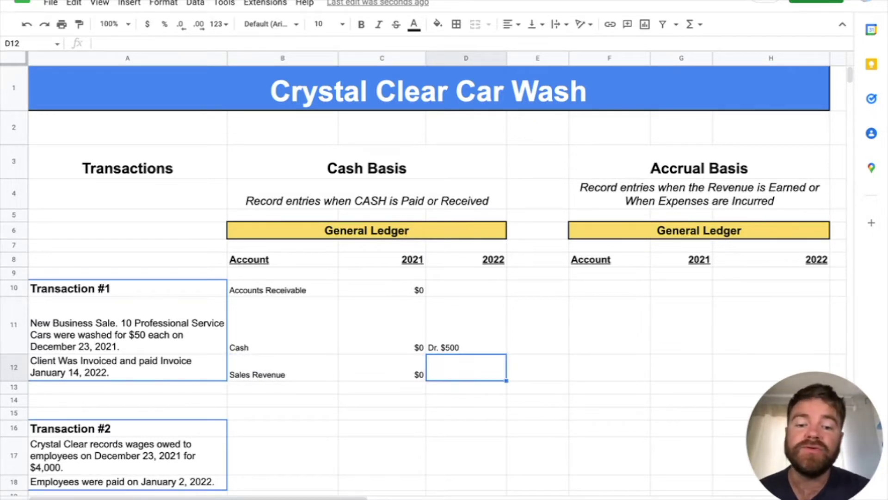
Step: Enter Cr. $500 as the 2022 amount for Sales Revenue in the Cash Basis ledger
{"action": "double_click", "coordinate": [437, 378]}
{"action": "type", "text": "Cr. $500"}
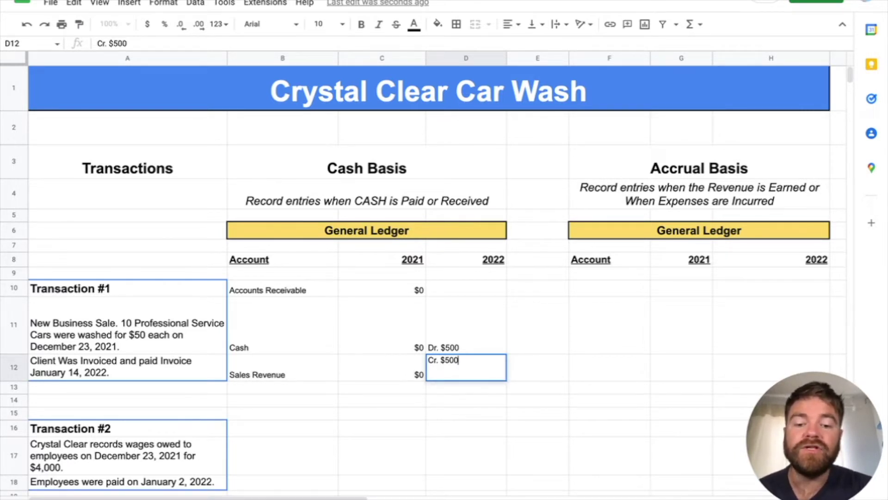
{"action": "key", "text": "Return"}
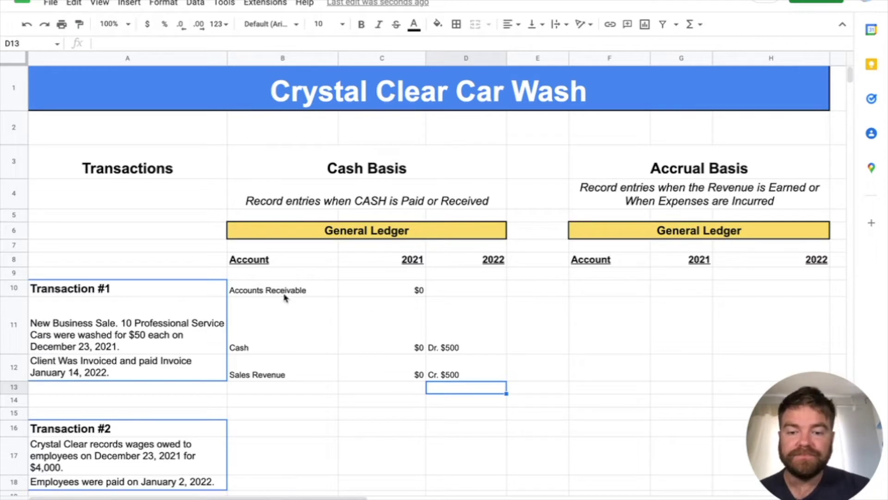
Step: Set the font size of the Cash Basis entries in B10:D12 to 12
{"action": "left_click_drag", "start_coordinate": [284, 296], "coordinate": [471, 381]}
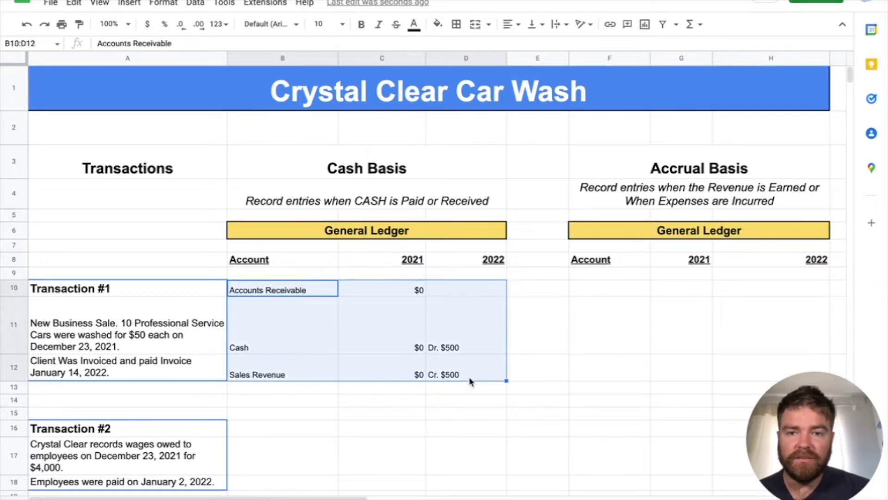
{"action": "left_click", "coordinate": [342, 24]}
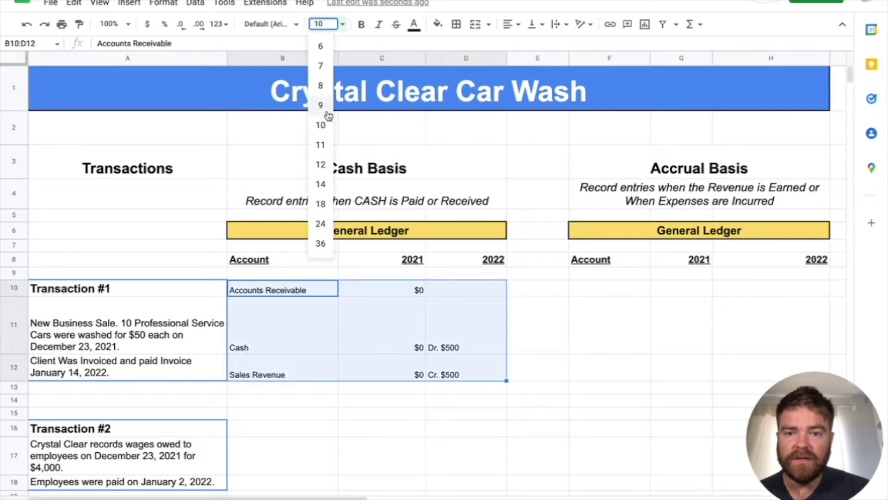
{"action": "left_click", "coordinate": [321, 165]}
{"action": "left_click", "coordinate": [548, 347]}
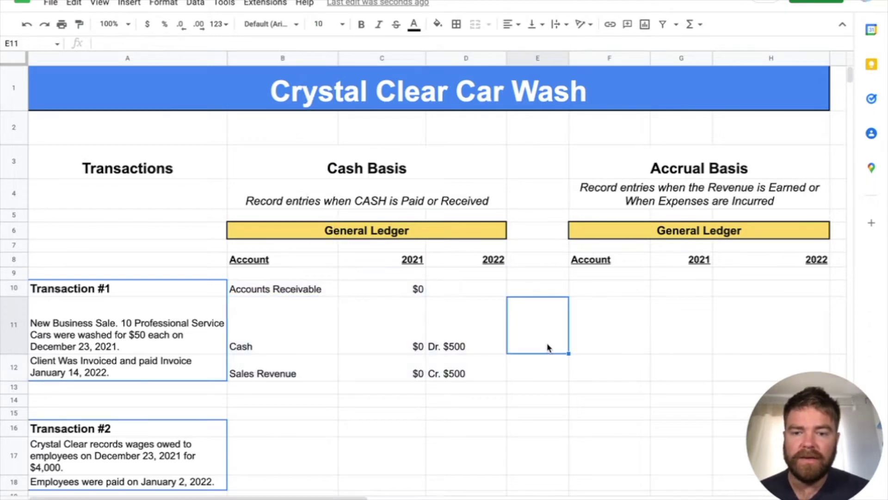
Step: Enter $0 as the 2022 amount for Accounts Receivable in the Cash Basis ledger
{"action": "left_click", "coordinate": [448, 291]}
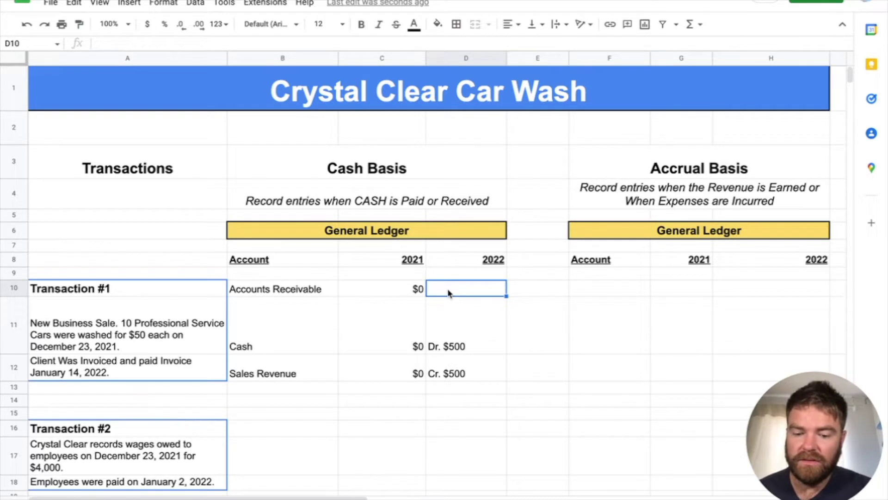
{"action": "type", "text": "$0"}
{"action": "key", "text": "Return"}
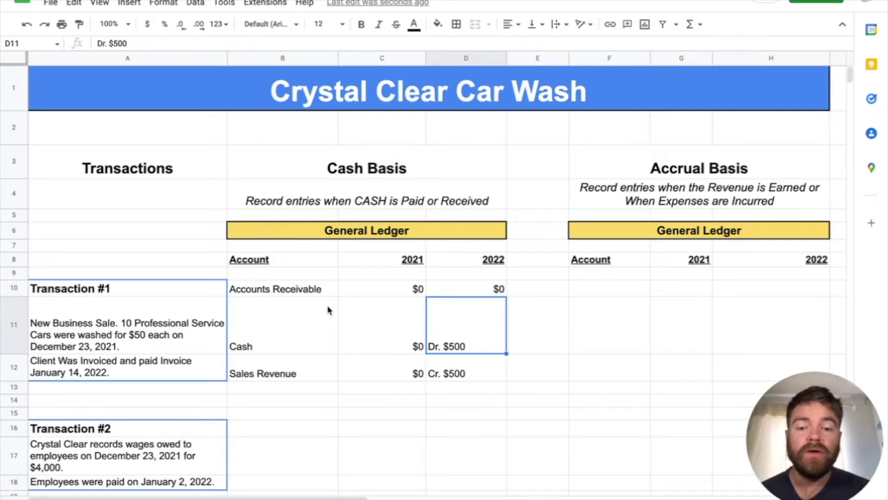
Step: Copy the three account names in B10:B12 to F10:F12 under the Accrual Basis Account heading
{"action": "left_click_drag", "start_coordinate": [309, 292], "coordinate": [307, 370]}
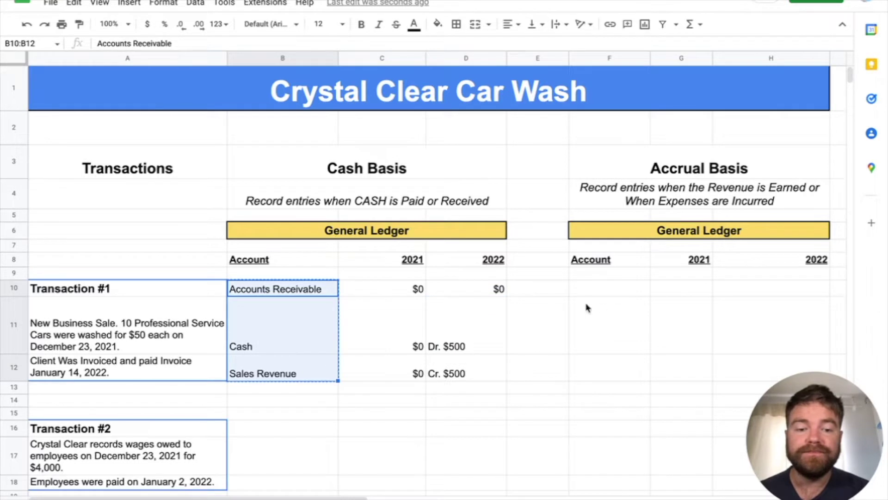
{"action": "left_click", "coordinate": [680, 324]}
{"action": "scroll", "coordinate": [703, 320], "scroll_direction": "right", "scroll_amount": 3}
Step: Enter $500 as the 2021 amount for Accounts Receivable in the Accrual Basis ledger
{"action": "left_click", "coordinate": [503, 289]}
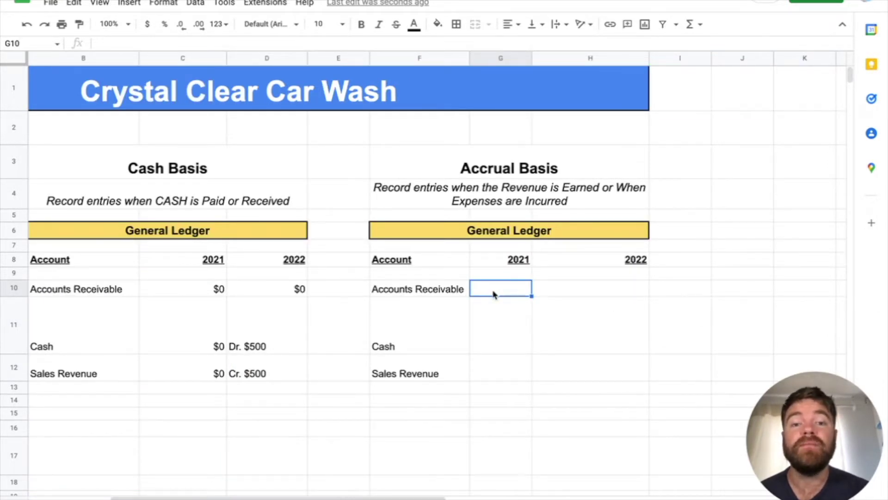
{"action": "double_click", "coordinate": [493, 290]}
{"action": "type", "text": "500"}
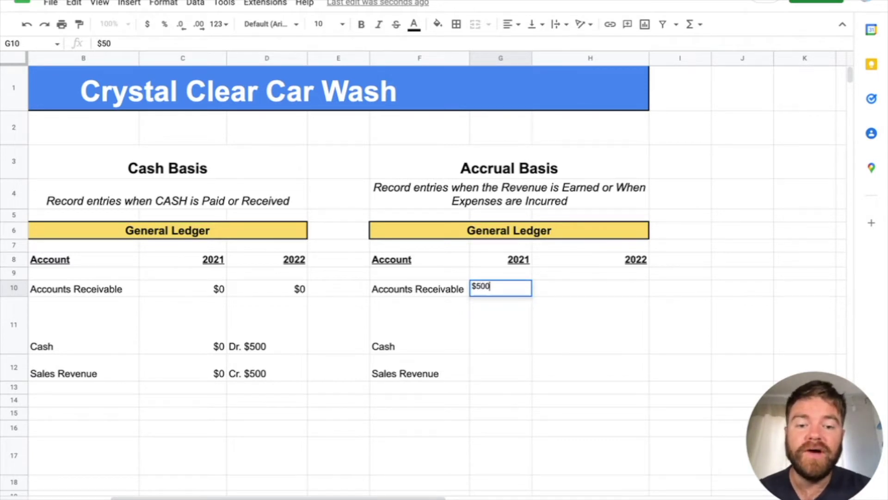
{"action": "key", "text": "Return"}
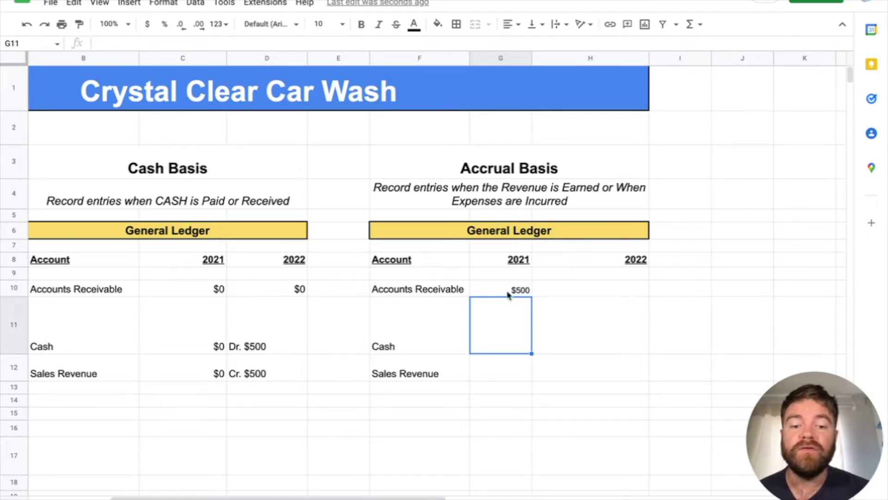
Step: Set the font size of the Accrual Basis 2021 Accounts Receivable amount to 12
{"action": "left_click", "coordinate": [518, 294]}
{"action": "left_click", "coordinate": [342, 25]}
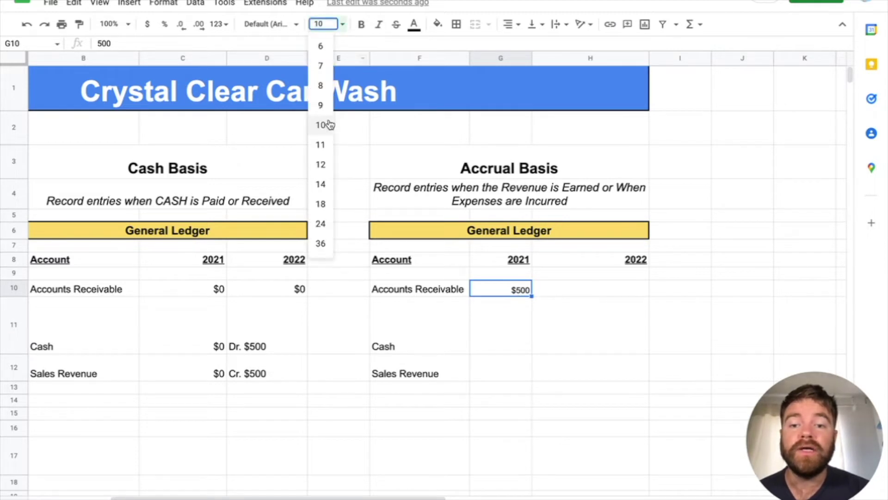
{"action": "left_click", "coordinate": [321, 164]}
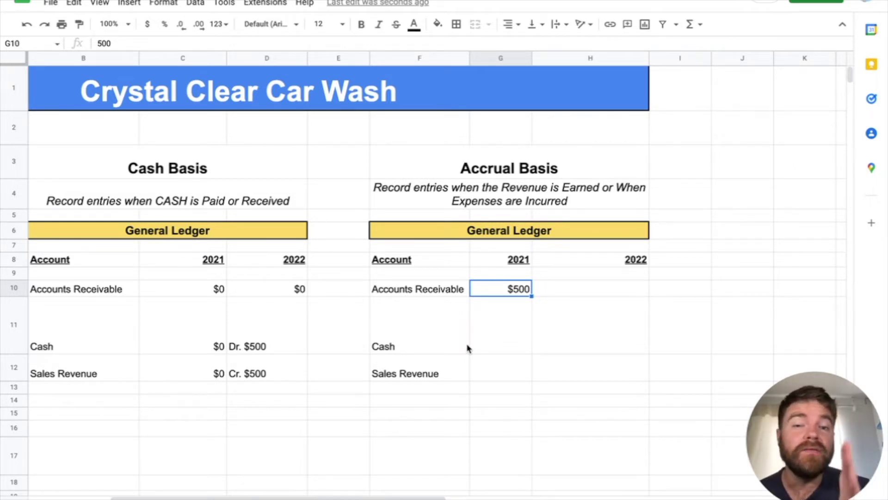
{"action": "left_click", "coordinate": [513, 328]}
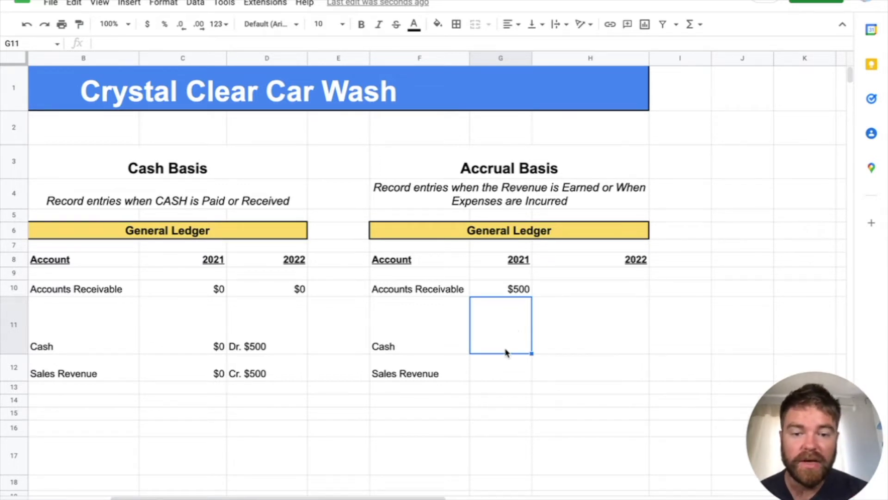
{"action": "left_click", "coordinate": [499, 375]}
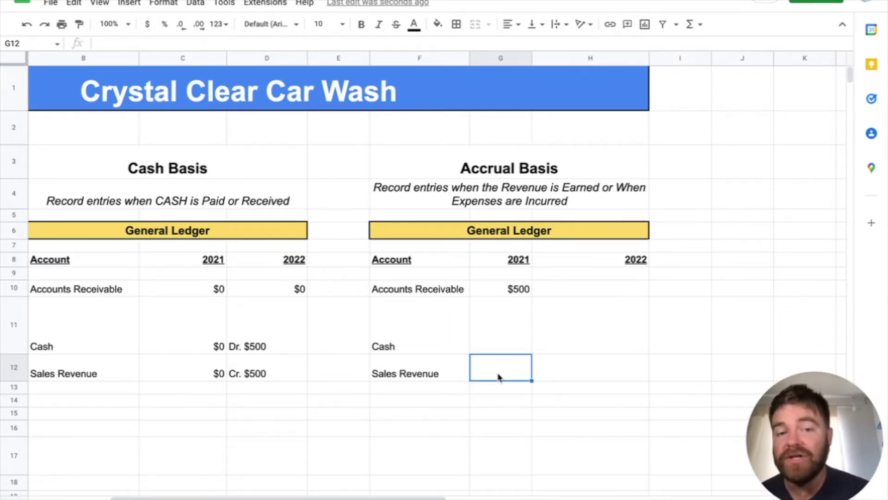
{"action": "type", "text": "$"}
{"action": "key", "text": "Escape"}
Step: Mark the Accrual Basis 2021 Accounts Receivable amount as a debit so it reads DR. 500
{"action": "left_click", "coordinate": [515, 289]}
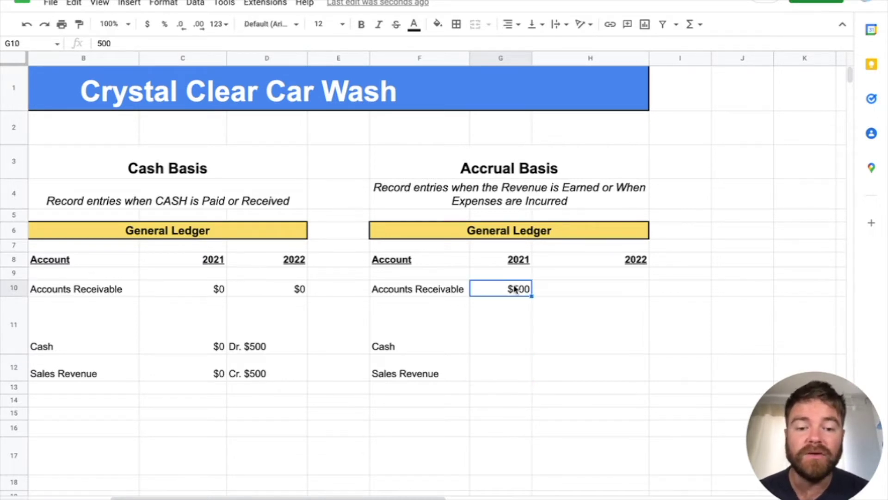
{"action": "double_click", "coordinate": [503, 287]}
{"action": "type", "text": "DR."}
{"action": "key", "text": "Return"}
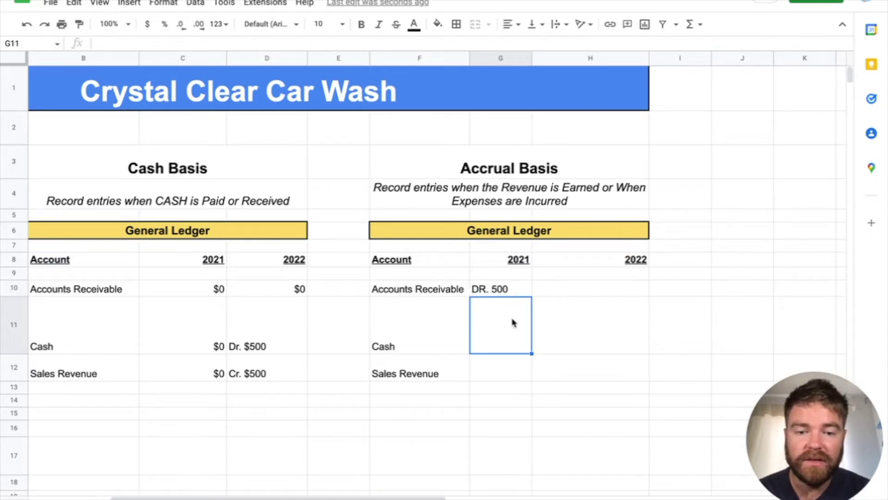
Step: Add a dollar sign to the Accrual Basis 2021 Accounts Receivable amount so it reads DR. $500
{"action": "left_click", "coordinate": [497, 289]}
{"action": "double_click", "coordinate": [495, 288]}
{"action": "type", "text": "$"}
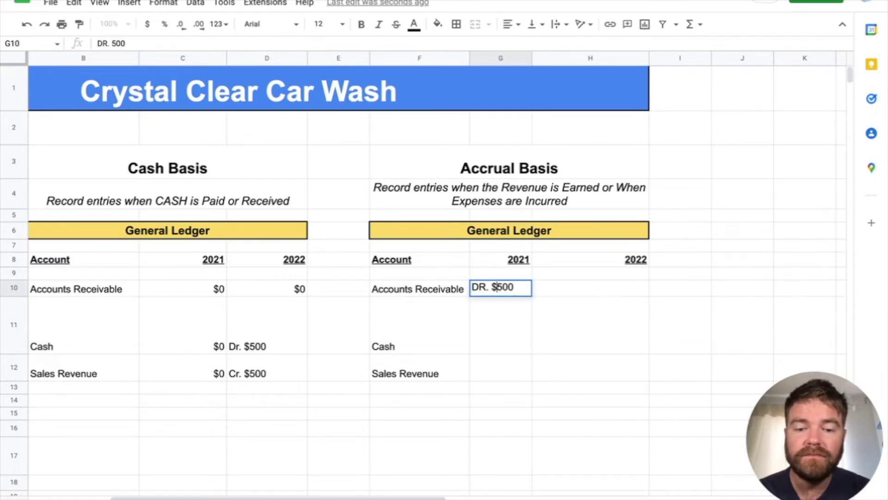
{"action": "key", "text": "Return"}
Step: Copy the 2021 Accounts Receivable entry to the Accrual Basis 2021 Sales Revenue cell and change it to CR. $500
{"action": "left_click", "coordinate": [495, 287]}
{"action": "key", "text": "ctrl+c"}
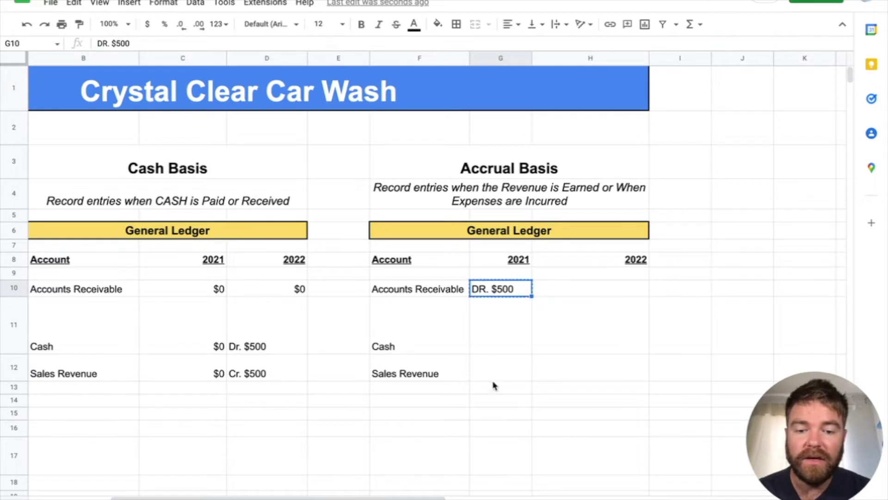
{"action": "left_click", "coordinate": [494, 375]}
{"action": "key", "text": "ctrl+v"}
{"action": "double_click", "coordinate": [477, 362]}
{"action": "key", "text": "BackSpace"}
{"action": "type", "text": "C"}
{"action": "key", "text": "Return"}
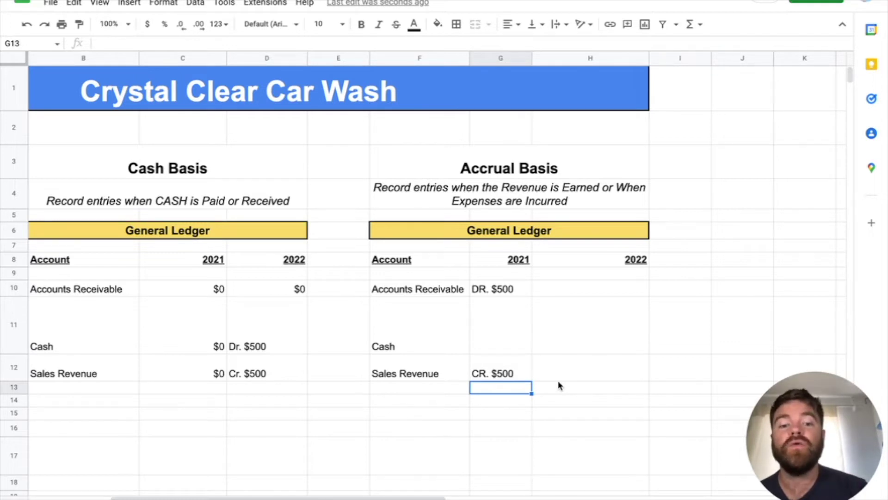
Step: Enter the Accrual Basis 2022 amounts for Transaction #1: Cr. $500 for Accounts Receivable and Dr. $500 for Cash
{"action": "left_click", "coordinate": [574, 327]}
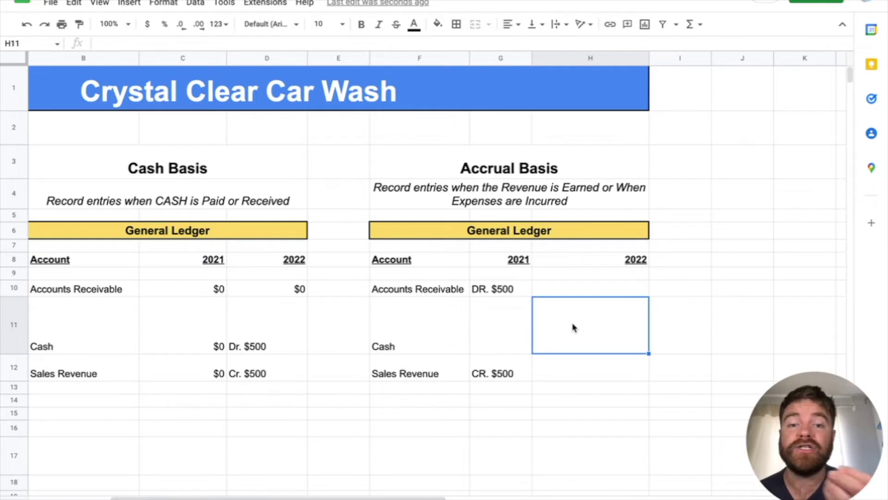
{"action": "left_click", "coordinate": [575, 294]}
{"action": "type", "text": "Cr"}
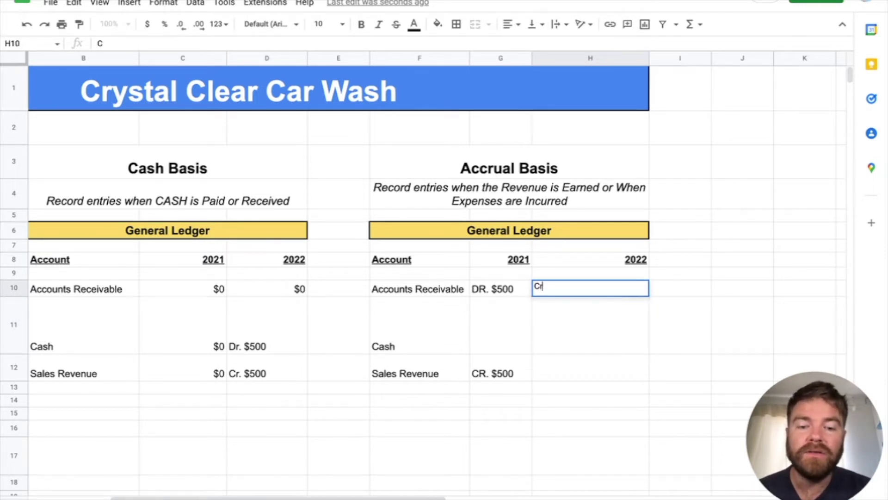
{"action": "type", "text": ". $500"}
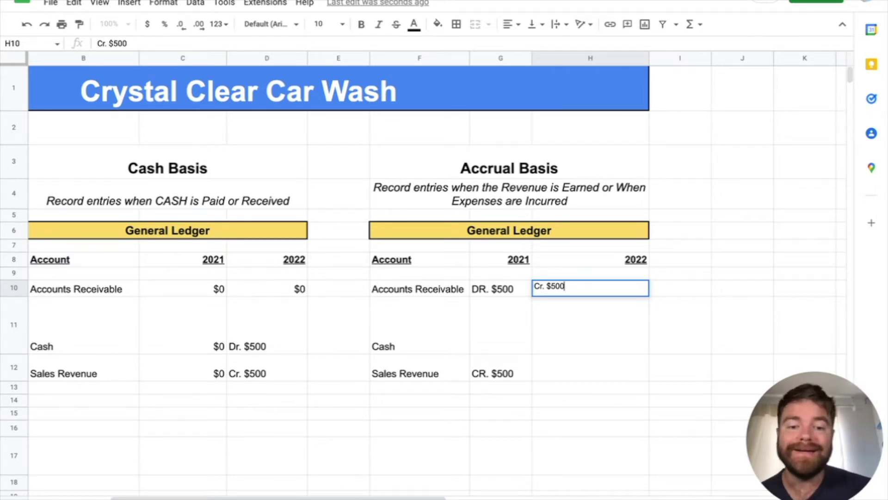
{"action": "key", "text": "Return"}
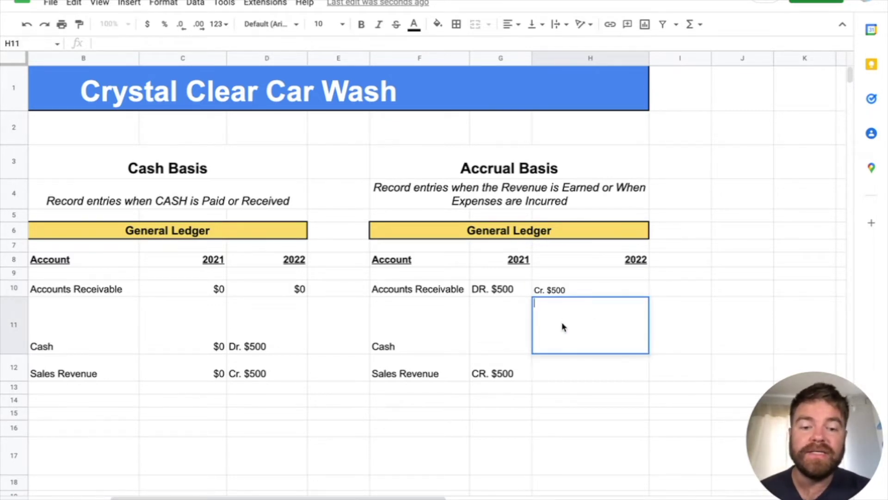
{"action": "type", "text": "Dr. $500"}
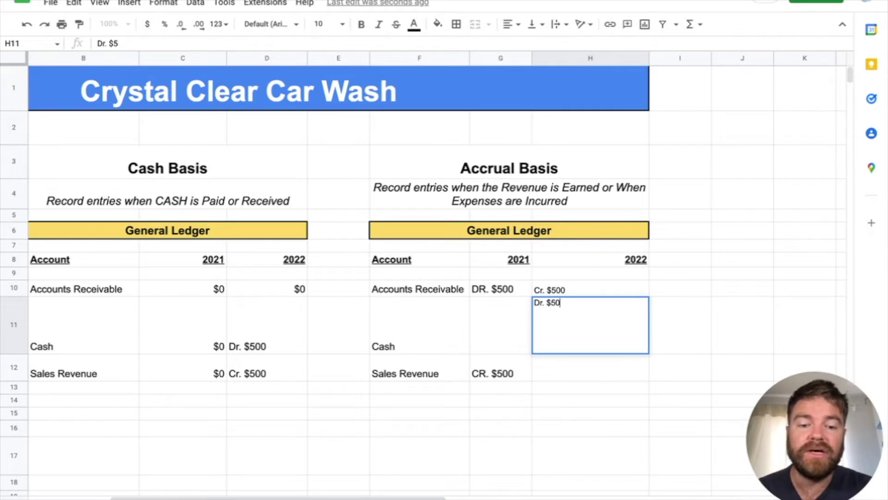
{"action": "key", "text": "Return"}
Step: Apply the formatting of the Accrual Basis 2021 Accounts Receivable amount to the 2022 amounts in H10:H11
{"action": "key", "text": "Up"}
{"action": "key", "text": "Up"}
{"action": "key", "text": "Left"}
{"action": "left_click", "coordinate": [80, 24]}
{"action": "left_click_drag", "start_coordinate": [609, 291], "coordinate": [609, 343]}
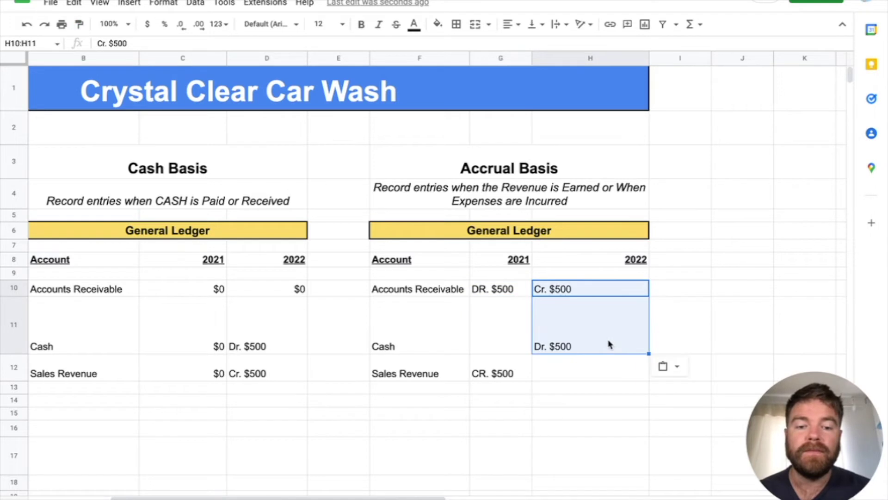
{"action": "left_click", "coordinate": [587, 378]}
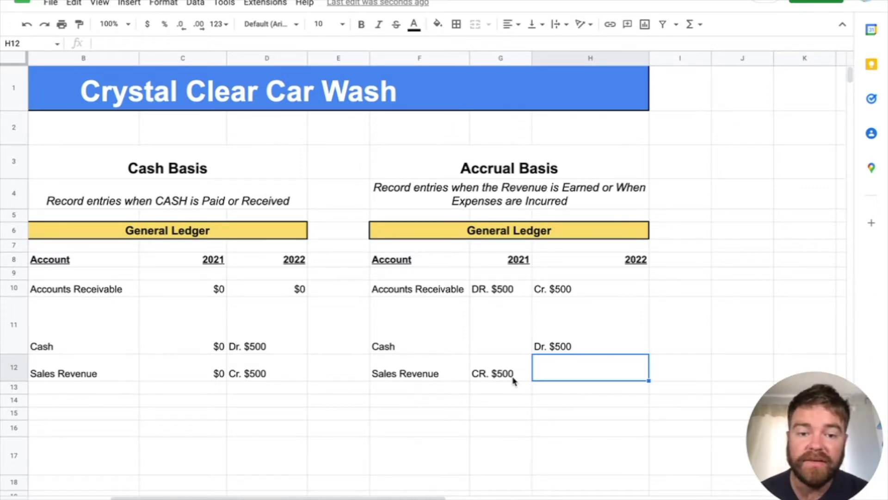
{"action": "left_click", "coordinate": [590, 330]}
{"action": "left_click", "coordinate": [589, 290]}
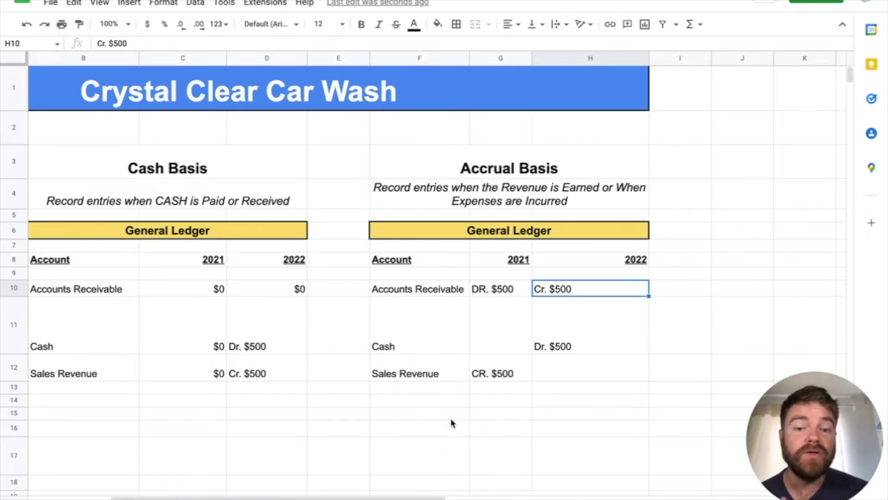
Step: Enter the Transaction #2 account names Wages Expense, Cash and Wages Payable in B16:B18 of the Cash Basis ledger
{"action": "scroll", "coordinate": [420, 422], "scroll_direction": "left", "scroll_amount": 4}
{"action": "scroll", "coordinate": [420, 423], "scroll_direction": "down", "scroll_amount": 1}
{"action": "scroll", "coordinate": [420, 419], "scroll_direction": "down", "scroll_amount": 1}
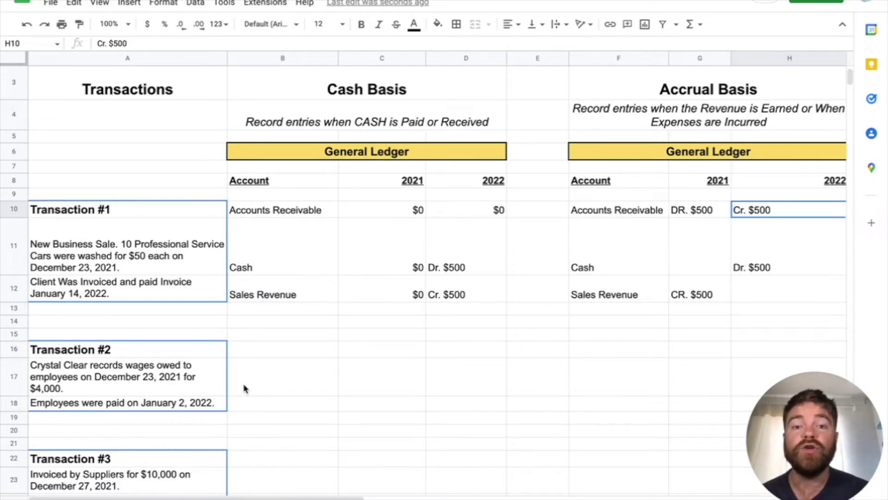
{"action": "left_click", "coordinate": [137, 384]}
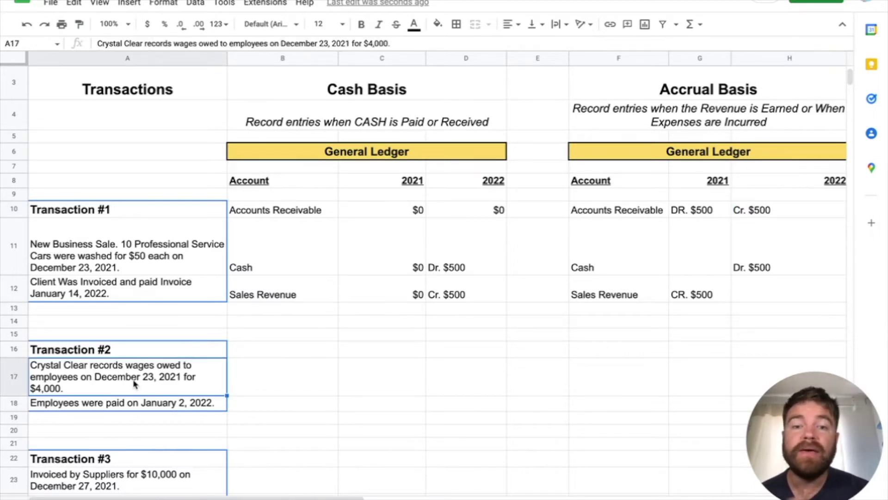
{"action": "left_click", "coordinate": [259, 351]}
{"action": "type", "text": "Wage"}
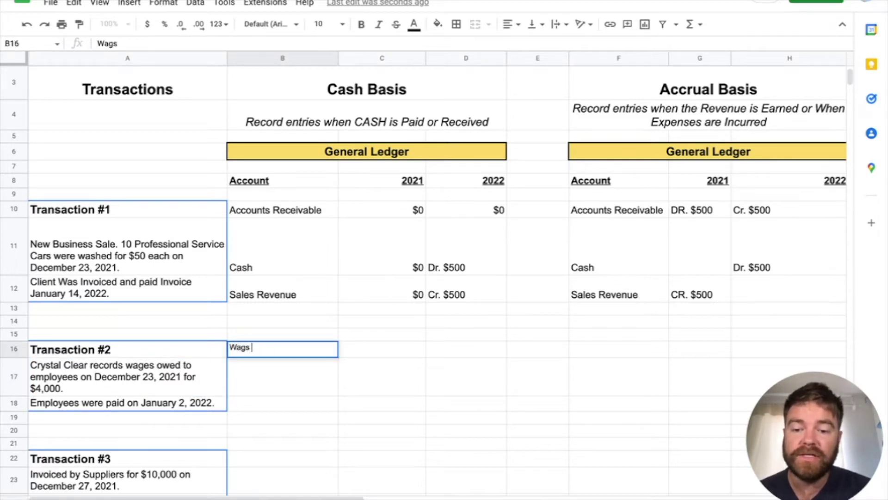
{"action": "type", "text": "s Expense"}
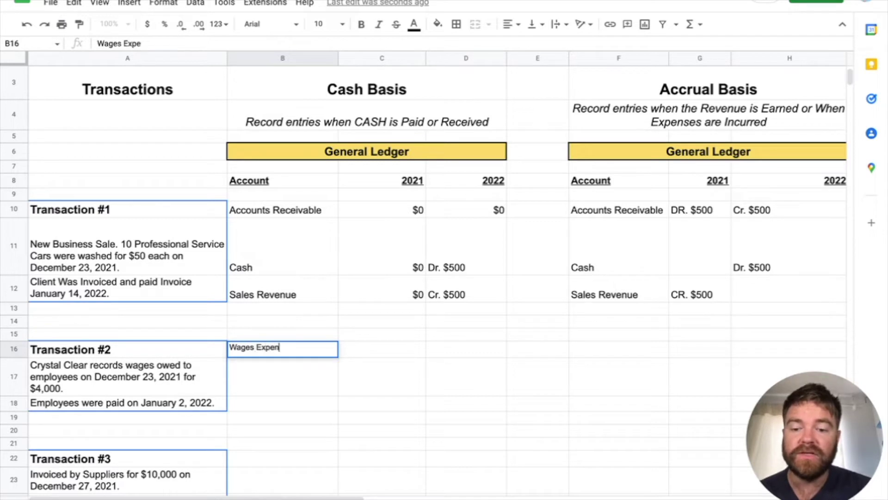
{"action": "key", "text": "Return"}
{"action": "type", "text": "Cash"}
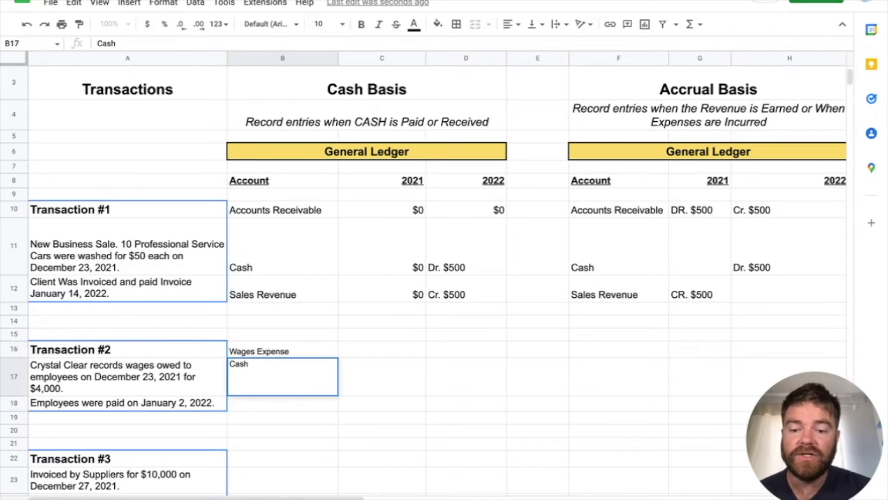
{"action": "key", "text": "Return"}
{"action": "type", "text": "Wa"}
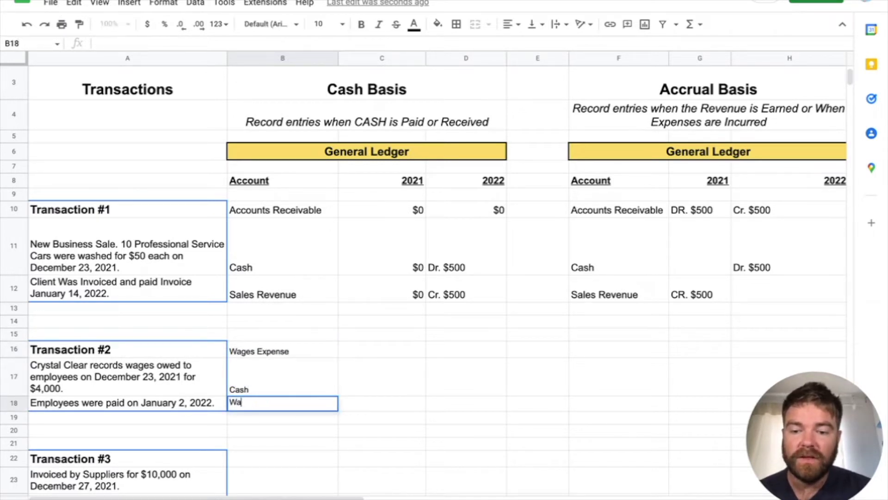
{"action": "type", "text": "ges Payable"}
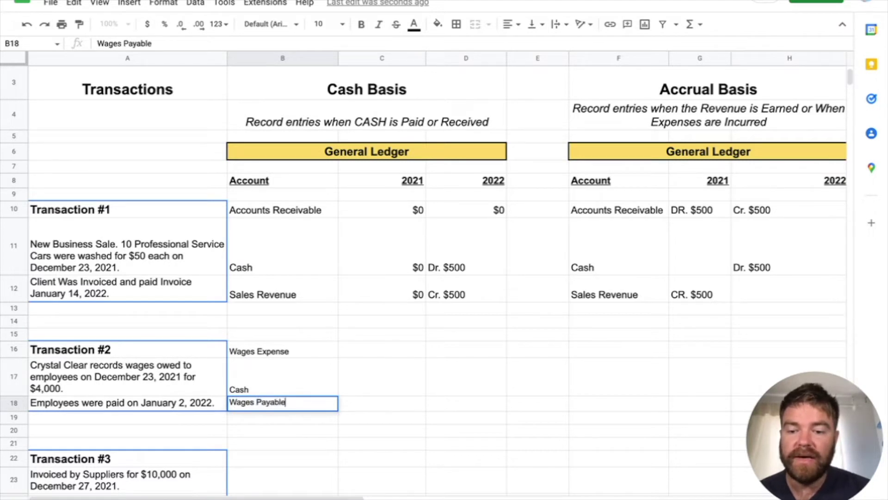
{"action": "key", "text": "Return"}
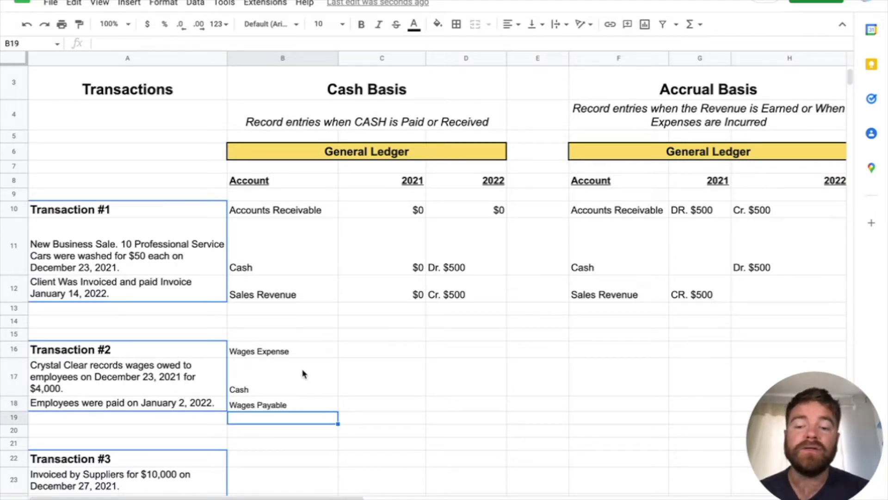
Step: Apply the formatting of the Accounts Receivable account name in B10 to the three new account names in B16:B18
{"action": "left_click", "coordinate": [270, 211]}
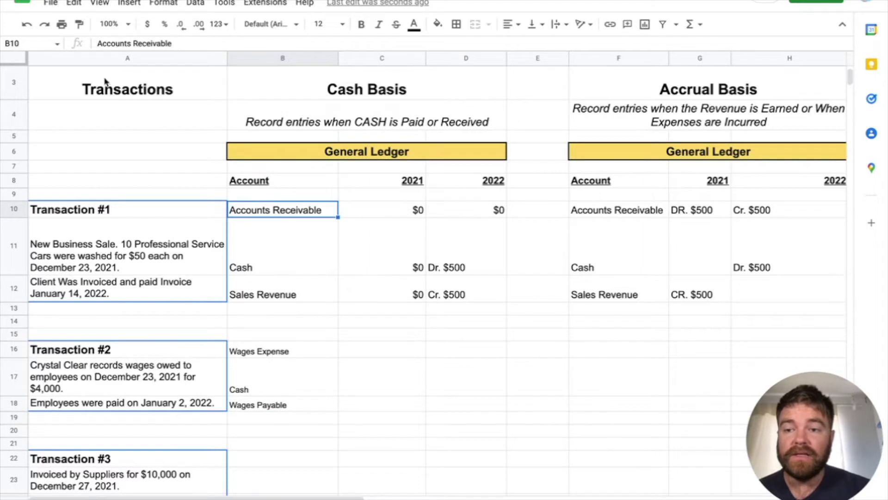
{"action": "left_click", "coordinate": [79, 23]}
{"action": "left_click_drag", "start_coordinate": [280, 352], "coordinate": [279, 404]}
{"action": "left_click", "coordinate": [401, 353]}
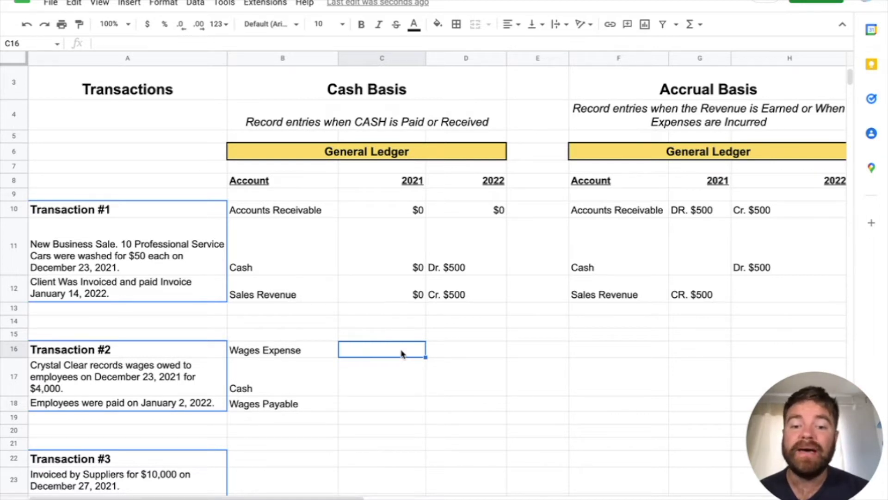
Step: Copy the Cash Basis 2021 $0 amounts in C10:C12 to the Transaction #2 accounts in C16:C18
{"action": "left_click_drag", "start_coordinate": [406, 209], "coordinate": [402, 302]}
{"action": "key", "text": "ctrl+c"}
{"action": "left_click", "coordinate": [379, 353]}
{"action": "key", "text": "ctrl+v"}
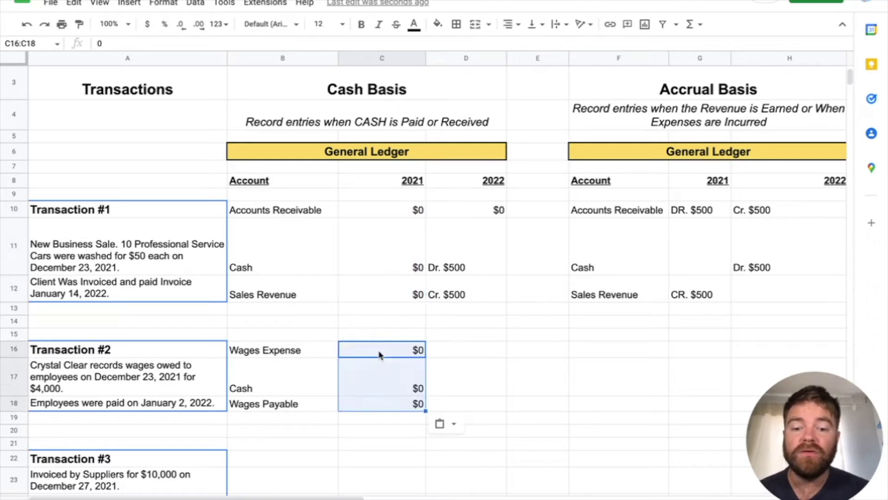
{"action": "left_click", "coordinate": [369, 434]}
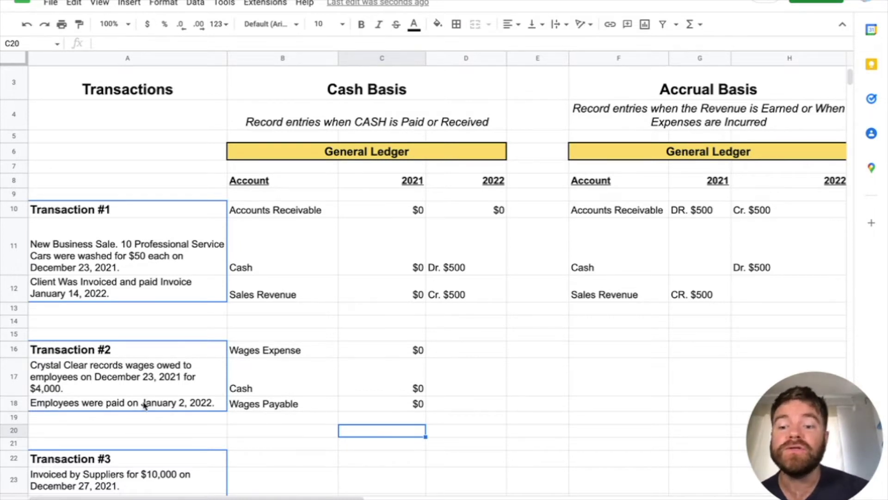
Step: Enter $4,000 as the 2022 amount for Wages Expense in the Cash Basis ledger
{"action": "left_click", "coordinate": [451, 353]}
{"action": "double_click", "coordinate": [466, 350]}
{"action": "type", "text": "$"}
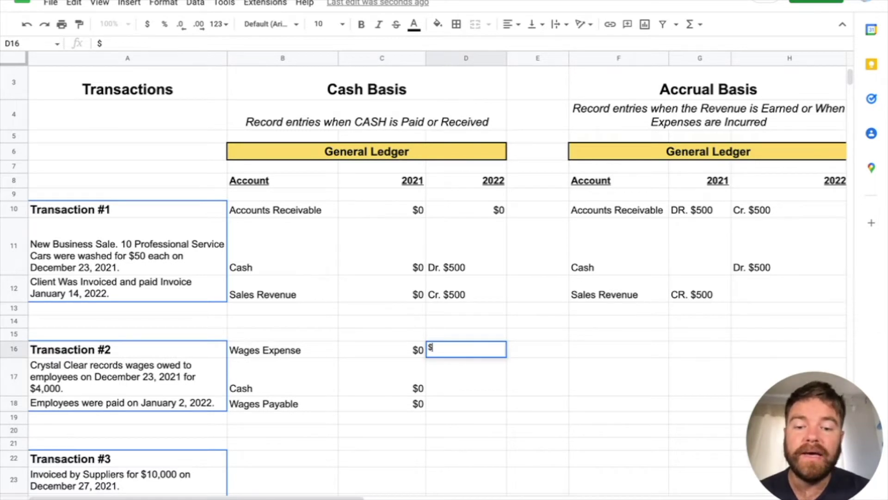
{"action": "type", "text": "4,000"}
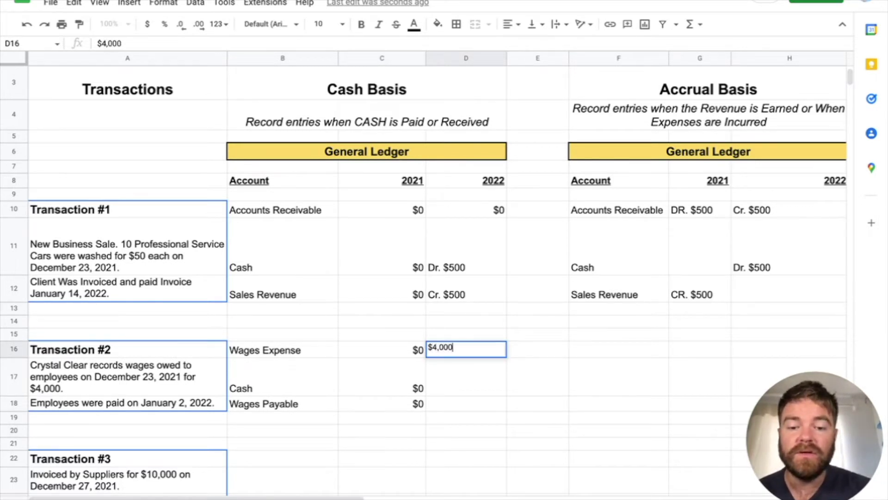
{"action": "key", "text": "Return"}
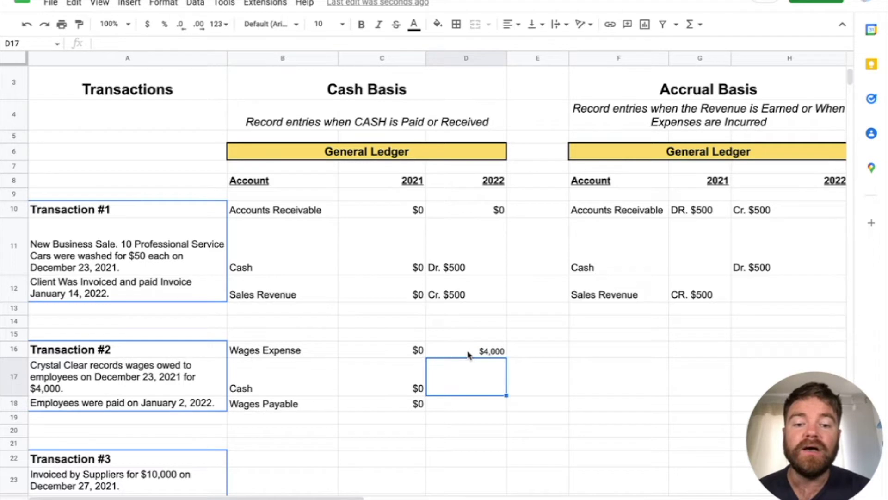
Step: Mark the Cash Basis 2022 Wages Expense amount as a debit so it reads Dr. $4000
{"action": "left_click", "coordinate": [481, 350]}
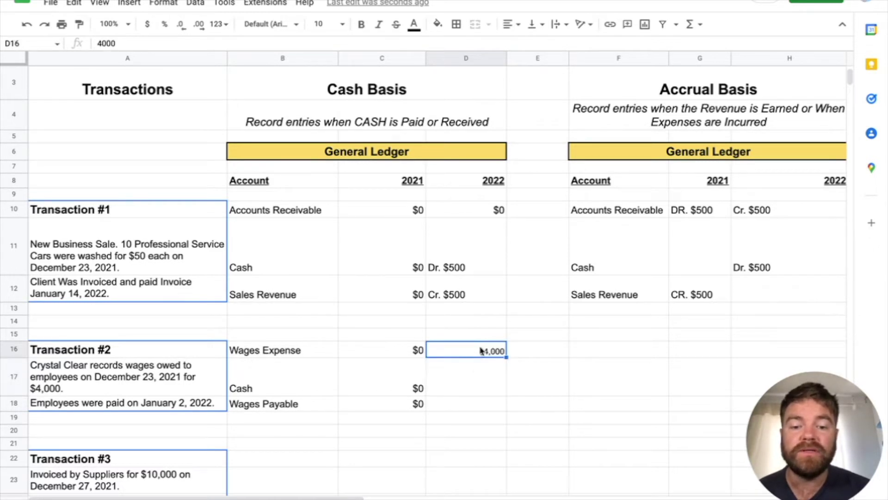
{"action": "double_click", "coordinate": [481, 350]}
{"action": "type", "text": "Dr. "}
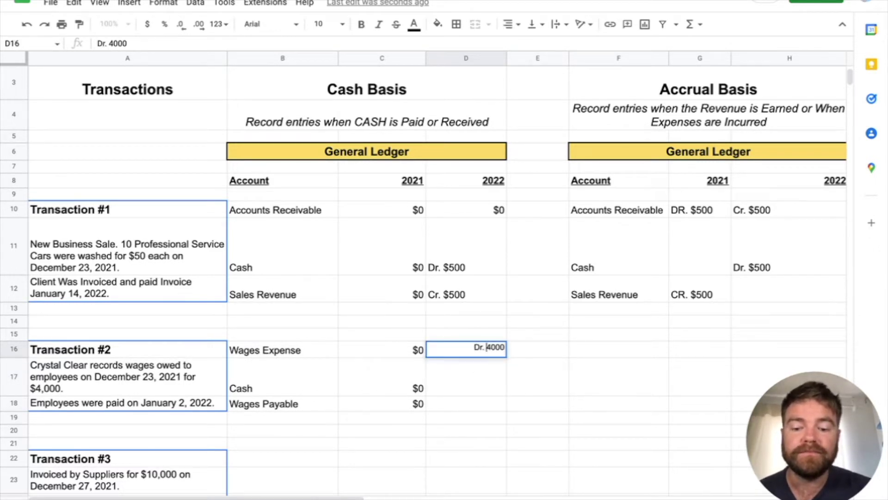
{"action": "type", "text": "$"}
{"action": "key", "text": "Return"}
Step: Enter Cr. $4000 as the 2022 amount for the Transaction #2 Cash account in the Cash Basis ledger
{"action": "type", "text": "Cr. "}
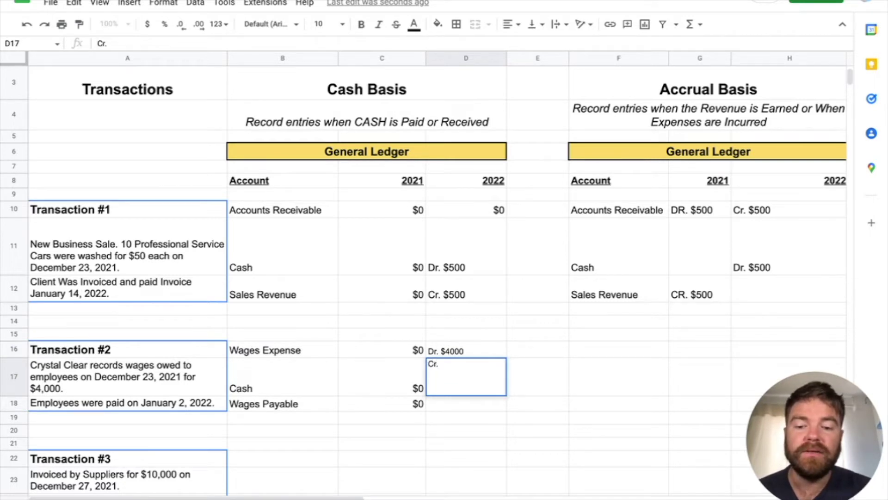
{"action": "type", "text": "$4000"}
{"action": "key", "text": "Return"}
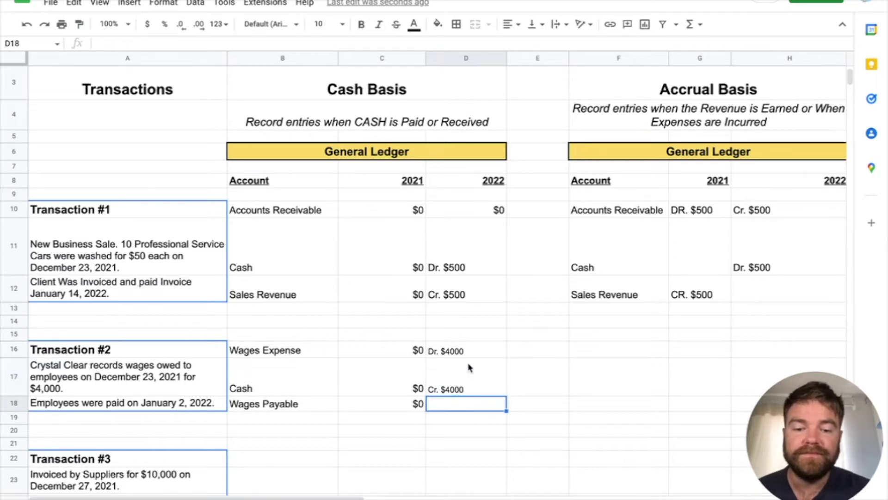
Step: Apply the formatting of the 2021 Wages Expense amount in C16 to the Cash Basis 2022 amounts in D16:D17
{"action": "left_click_drag", "start_coordinate": [462, 351], "coordinate": [462, 388]}
{"action": "left_click", "coordinate": [415, 353]}
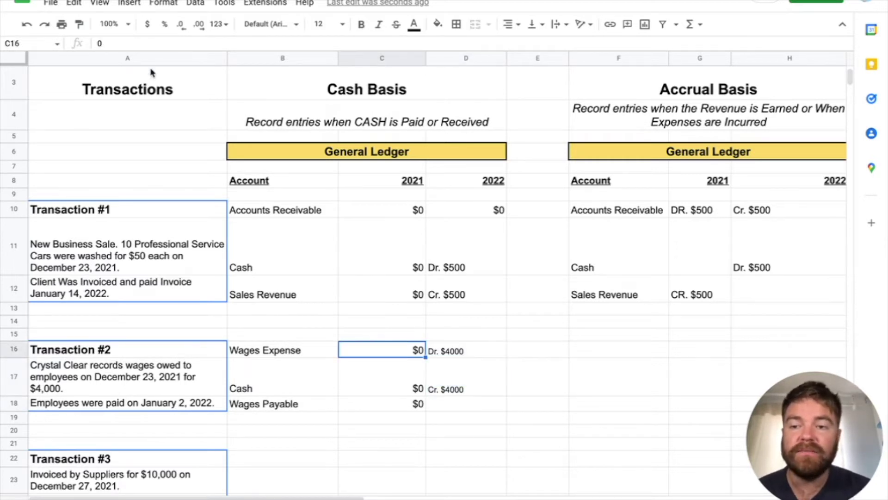
{"action": "left_click", "coordinate": [80, 24]}
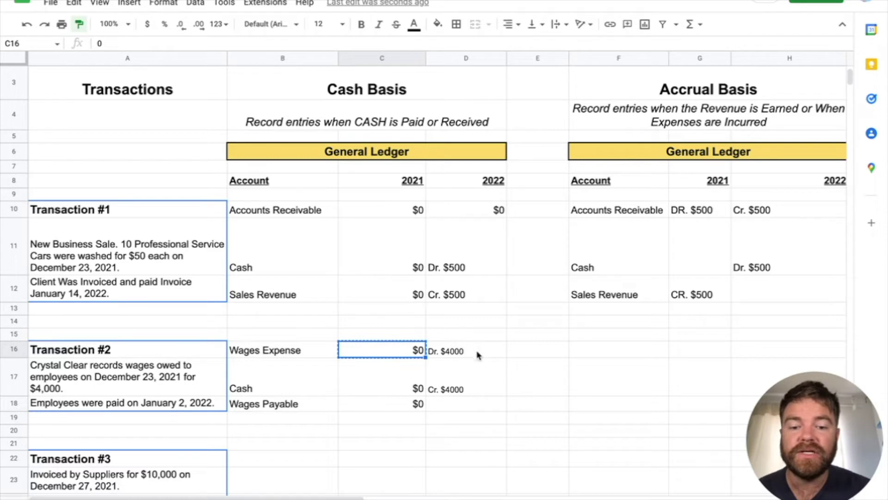
{"action": "left_click_drag", "start_coordinate": [479, 355], "coordinate": [477, 395]}
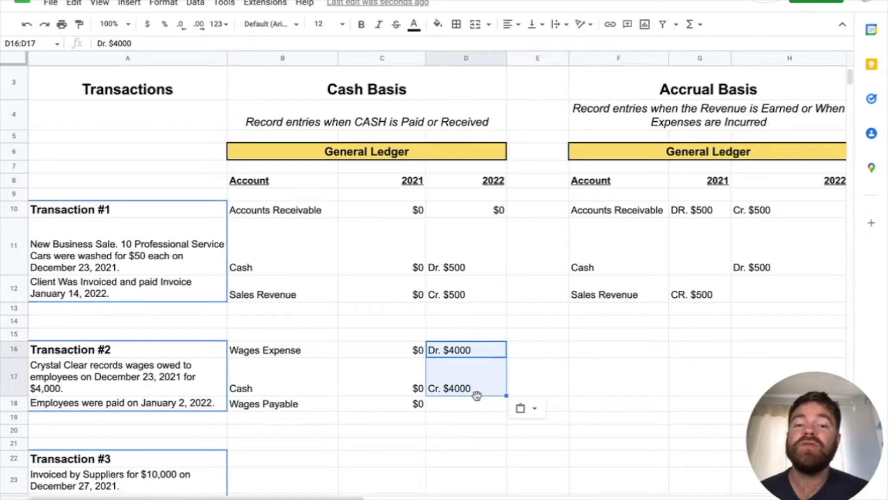
{"action": "left_click", "coordinate": [449, 413]}
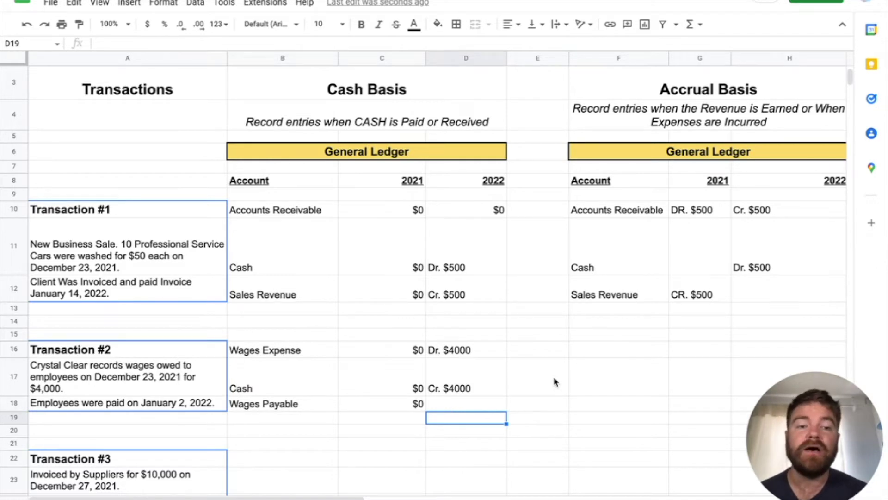
{"action": "scroll", "coordinate": [555, 382], "scroll_direction": "right", "scroll_amount": 5}
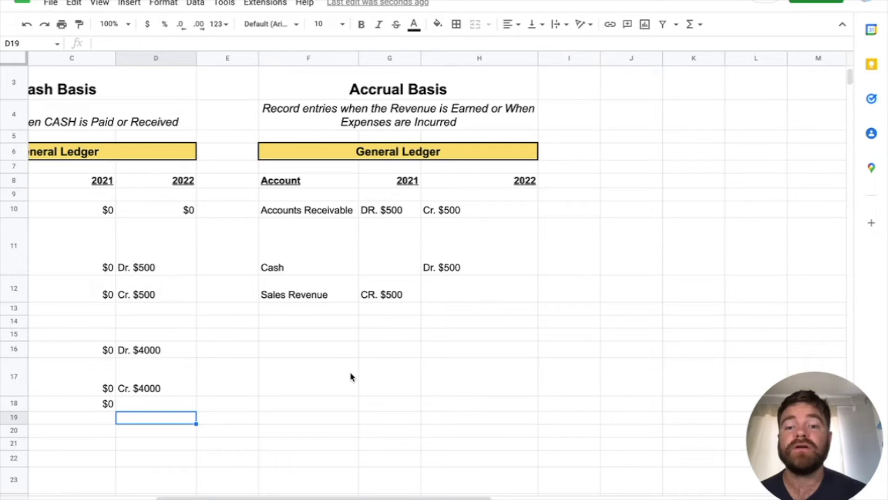
Step: Copy the Transaction #2 accounts and amounts in B16:D18 of the Cash Basis ledger into the Accrual Basis ledger starting at F16
{"action": "scroll", "coordinate": [350, 377], "scroll_direction": "left", "scroll_amount": 5}
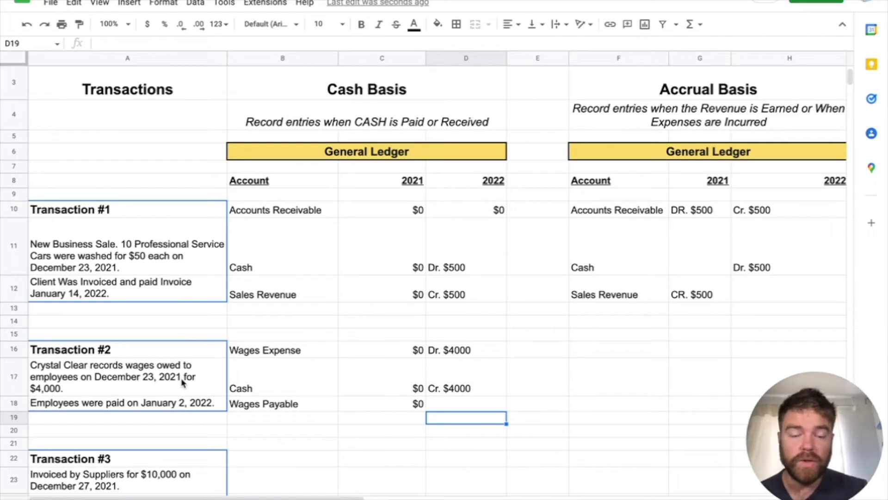
{"action": "left_click_drag", "start_coordinate": [289, 351], "coordinate": [442, 405]}
{"action": "key", "text": "ctrl+c"}
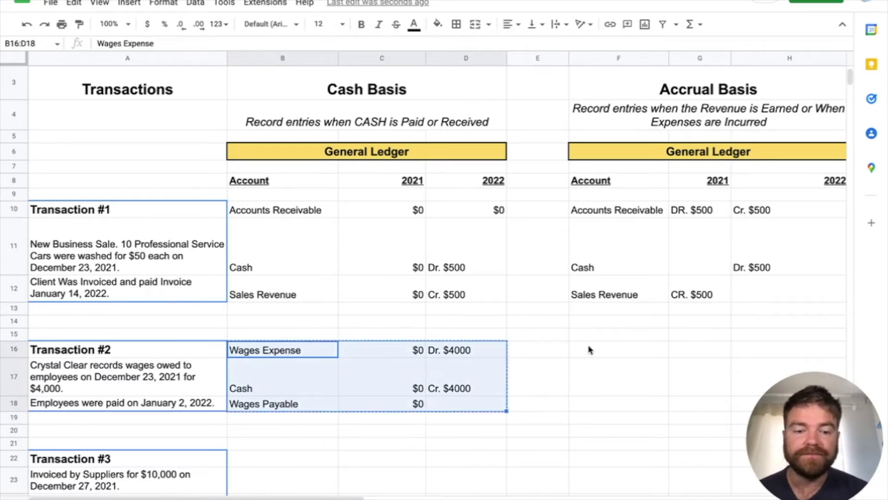
{"action": "left_click", "coordinate": [590, 350]}
{"action": "key", "text": "ctrl+v"}
{"action": "left_click", "coordinate": [592, 398]}
Step: Clear the 2022 Wages Expense amount in the Accrual Basis ledger and enter Dr. $4000 as its 2021 amount
{"action": "scroll", "coordinate": [592, 397], "scroll_direction": "right", "scroll_amount": 3}
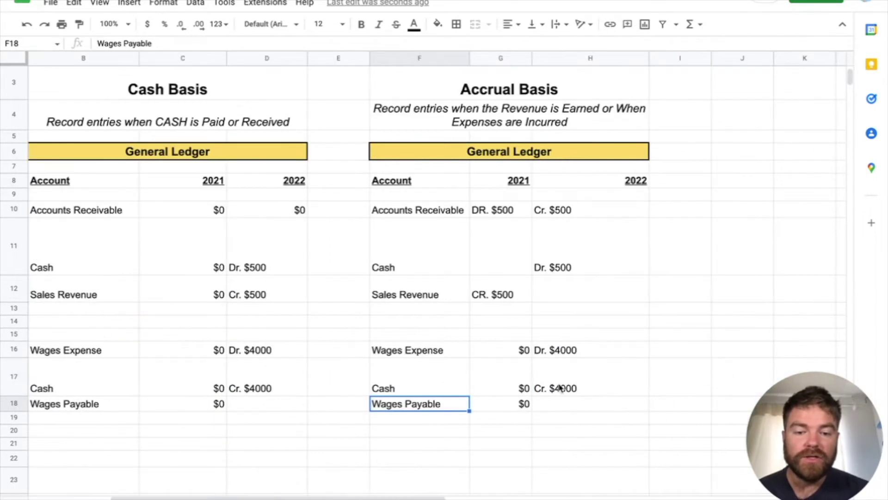
{"action": "left_click", "coordinate": [545, 354]}
{"action": "key", "text": "Delete"}
{"action": "left_click", "coordinate": [521, 353]}
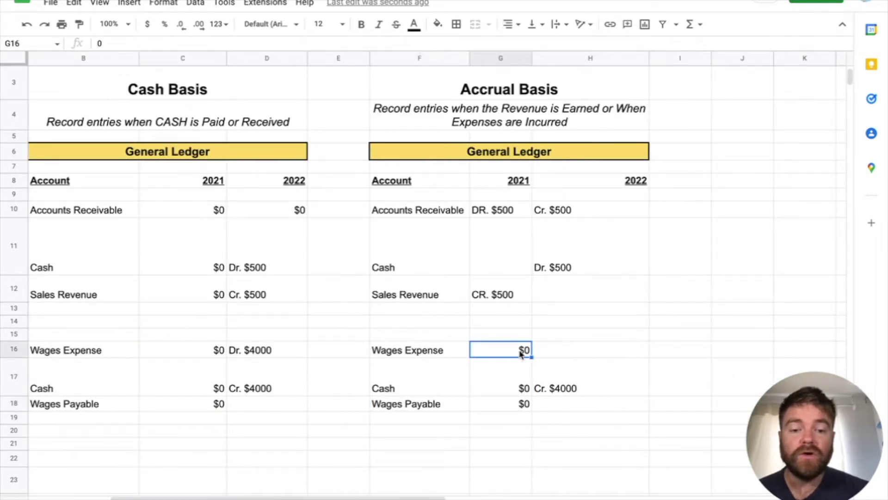
{"action": "double_click", "coordinate": [520, 352]}
{"action": "key", "text": "BackSpace"}
{"action": "type", "text": "Dr."}
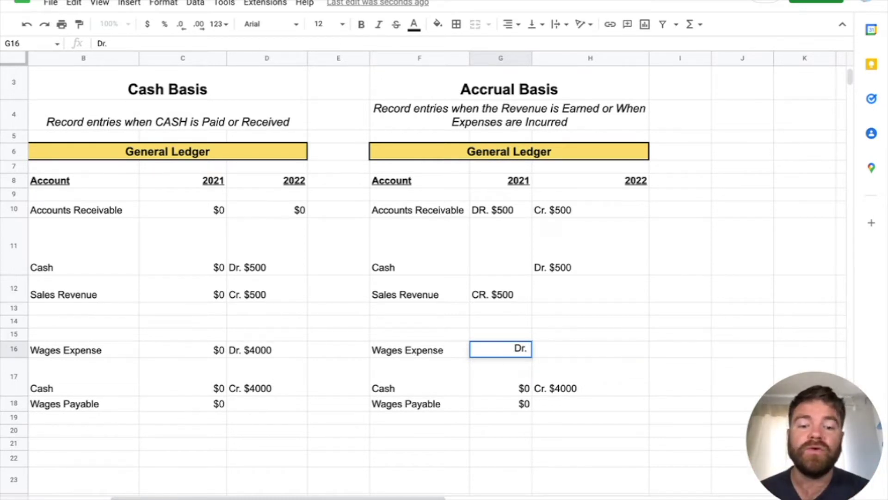
{"action": "type", "text": " $4000"}
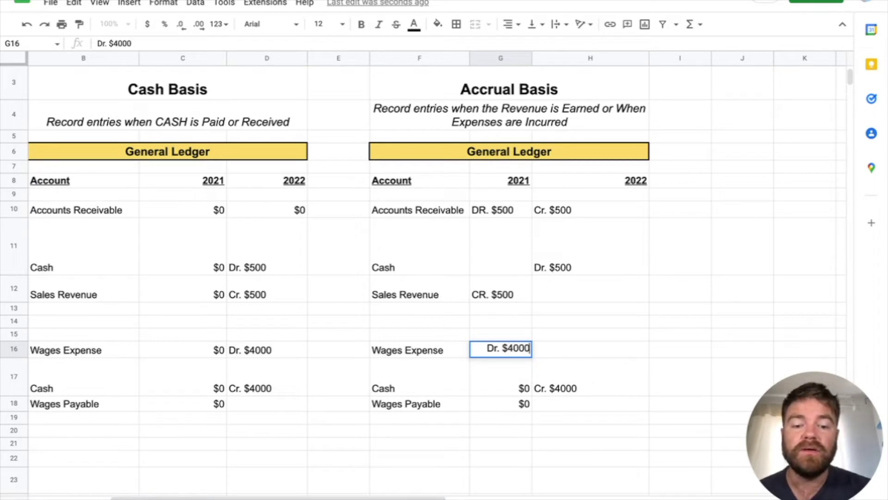
{"action": "key", "text": "Return"}
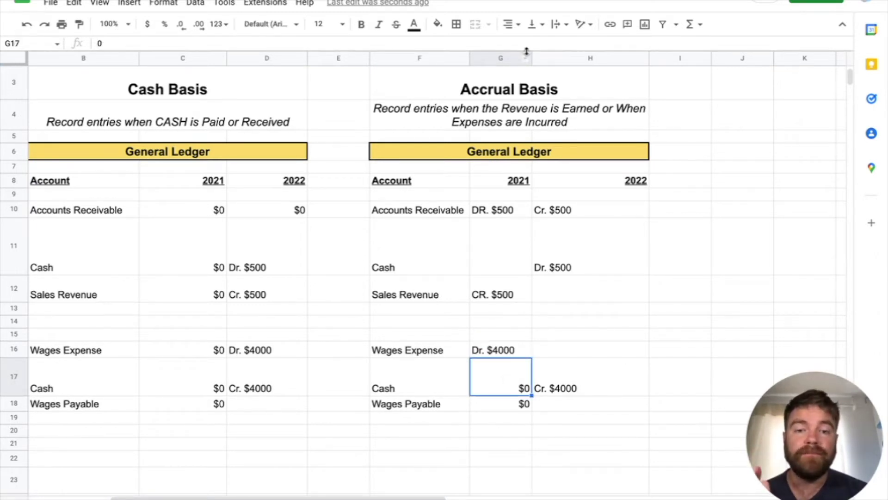
Step: Widen column G slightly and enter Cr. $4000 as the 2021 amount for Wages Payable in the Accrual Basis ledger
{"action": "left_click_drag", "start_coordinate": [532, 58], "coordinate": [549, 57]}
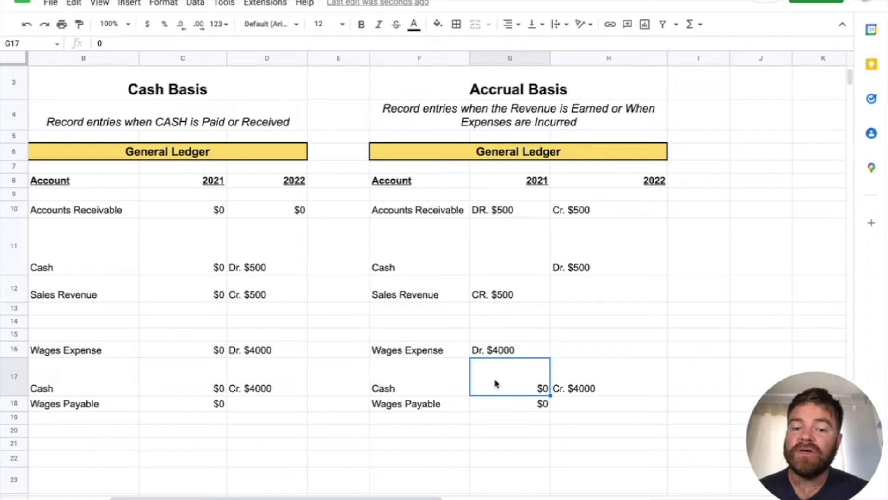
{"action": "double_click", "coordinate": [503, 401]}
{"action": "key", "text": "BackSpace"}
{"action": "type", "text": "Cr."}
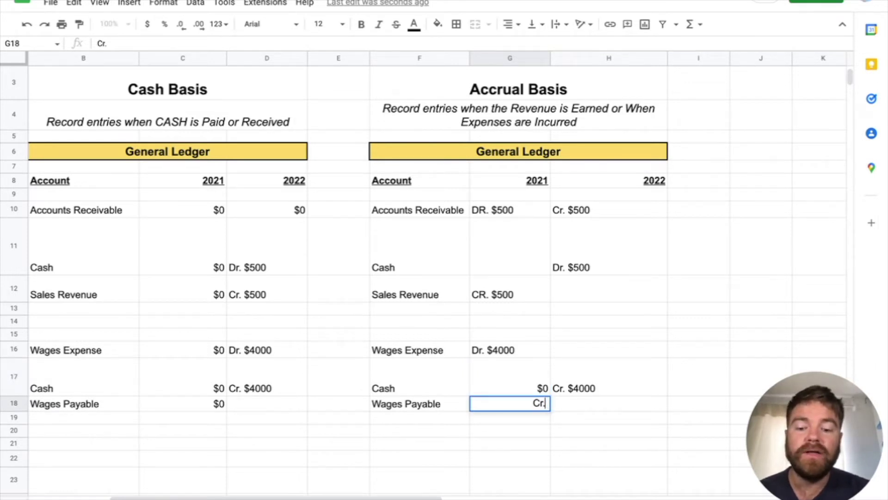
{"action": "type", "text": " $4000"}
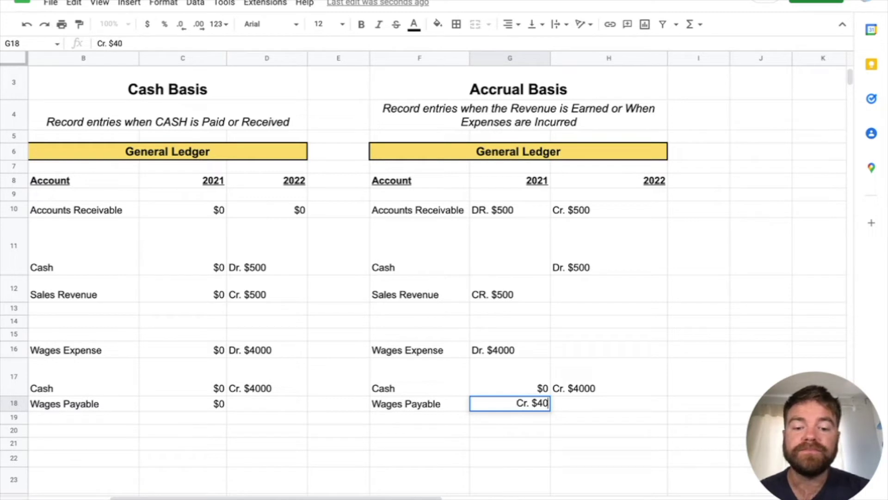
{"action": "key", "text": "Return"}
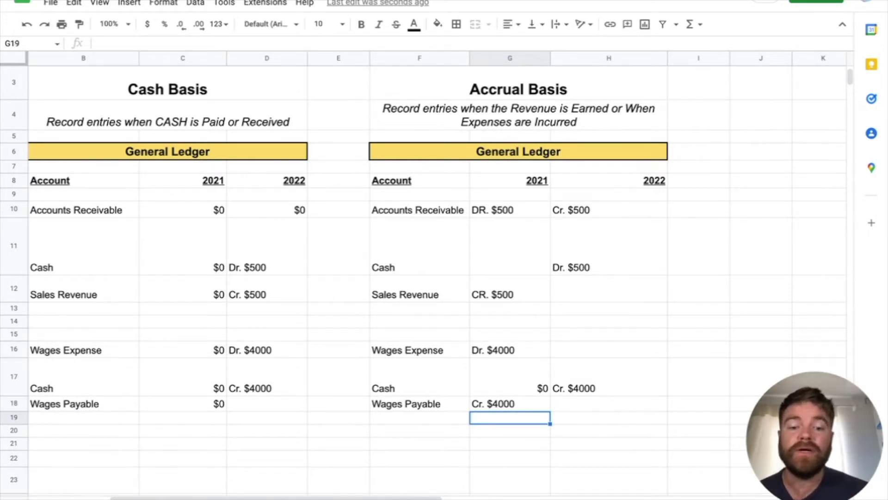
{"action": "scroll", "coordinate": [139, 435], "scroll_direction": "left", "scroll_amount": 5}
{"action": "scroll", "coordinate": [242, 436], "scroll_direction": "right", "scroll_amount": 7}
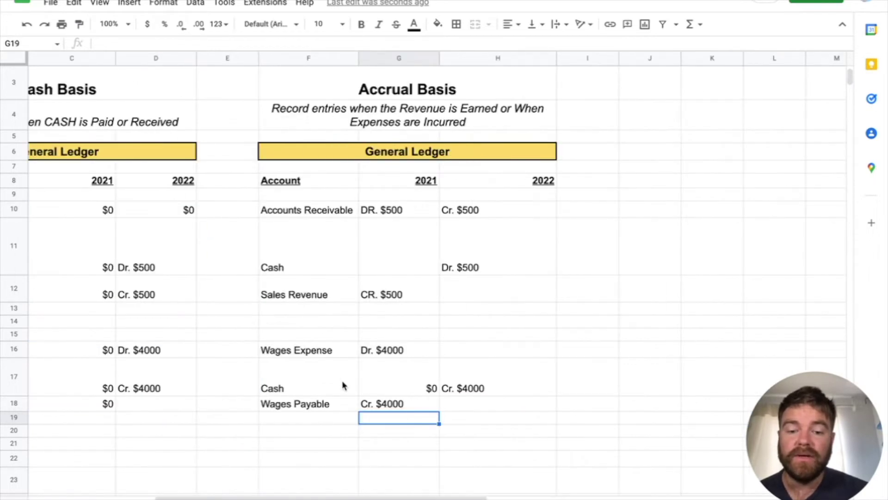
{"action": "left_click", "coordinate": [445, 388]}
{"action": "key", "text": "Delete"}
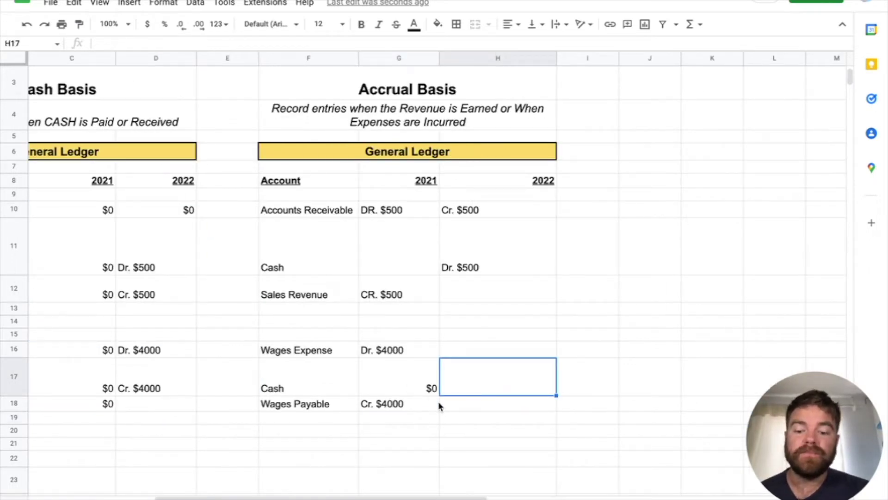
{"action": "key", "text": "ctrl+z"}
{"action": "left_click", "coordinate": [485, 416]}
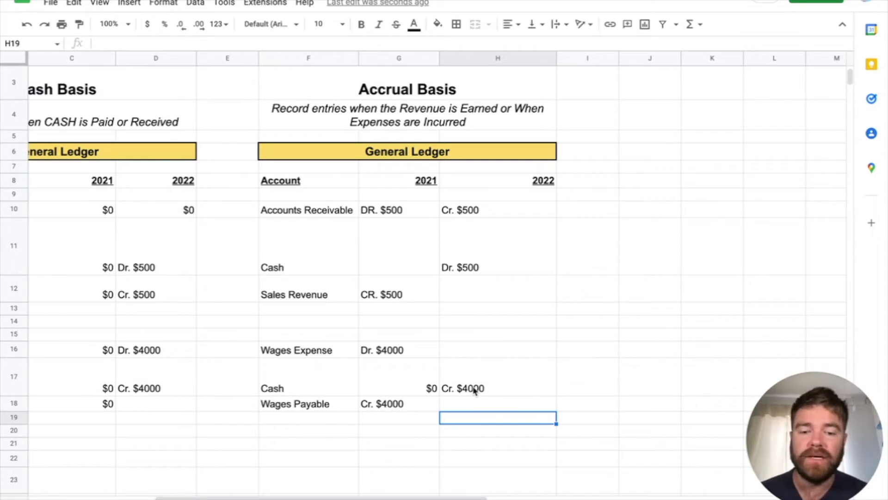
Step: Copy the Accrual Basis 2021 Wages Payable amount into its 2022 cell and change it to a debit reading Dr. $4000
{"action": "left_click", "coordinate": [474, 390]}
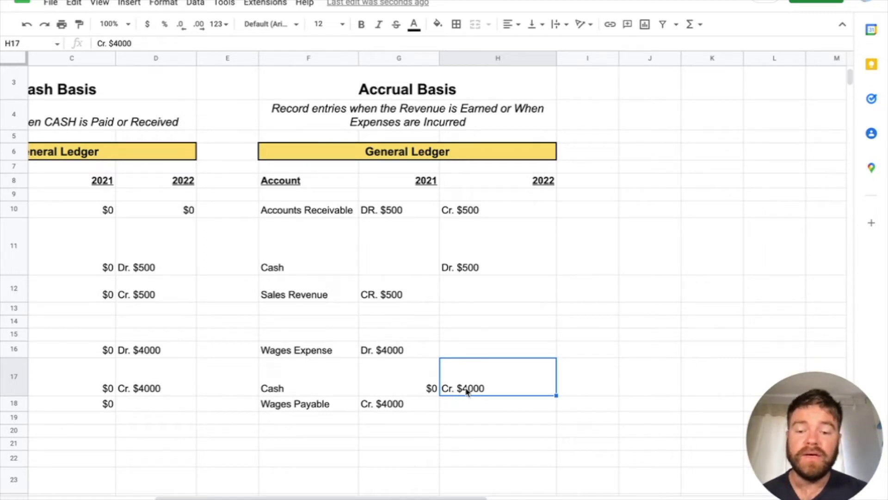
{"action": "left_click", "coordinate": [461, 407]}
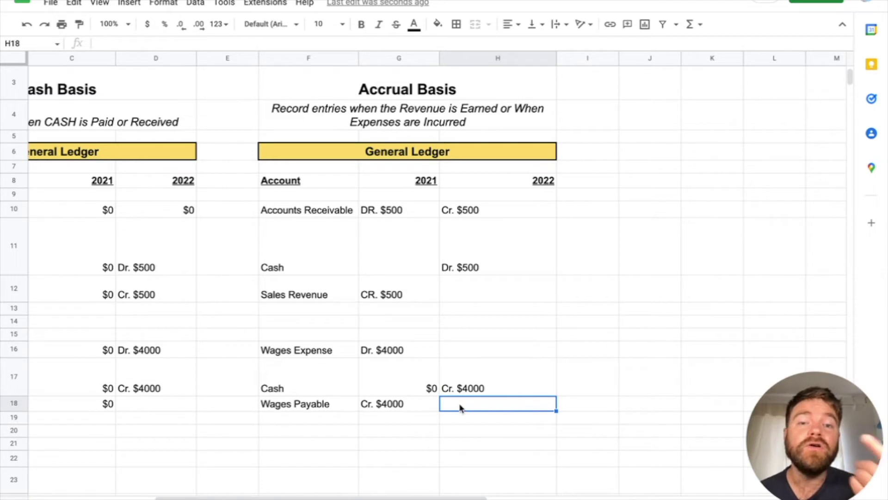
{"action": "left_click", "coordinate": [413, 407]}
{"action": "key", "text": "ctrl+c"}
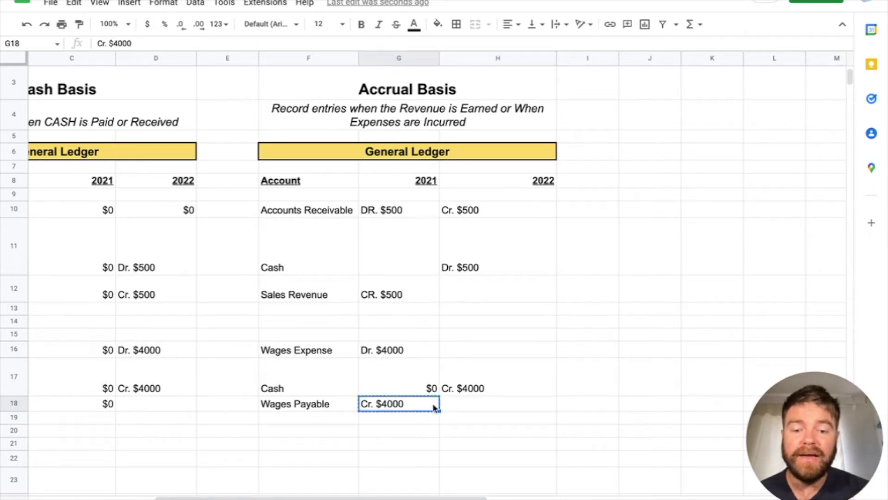
{"action": "left_click", "coordinate": [468, 404]}
{"action": "key", "text": "ctrl+v"}
{"action": "double_click", "coordinate": [452, 406]}
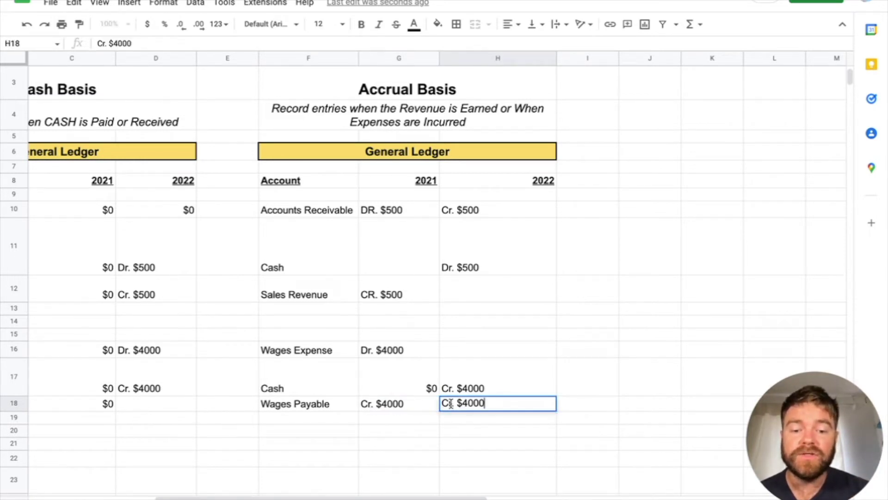
{"action": "key", "text": "BackSpace"}
{"action": "type", "text": "D"}
{"action": "key", "text": "Return"}
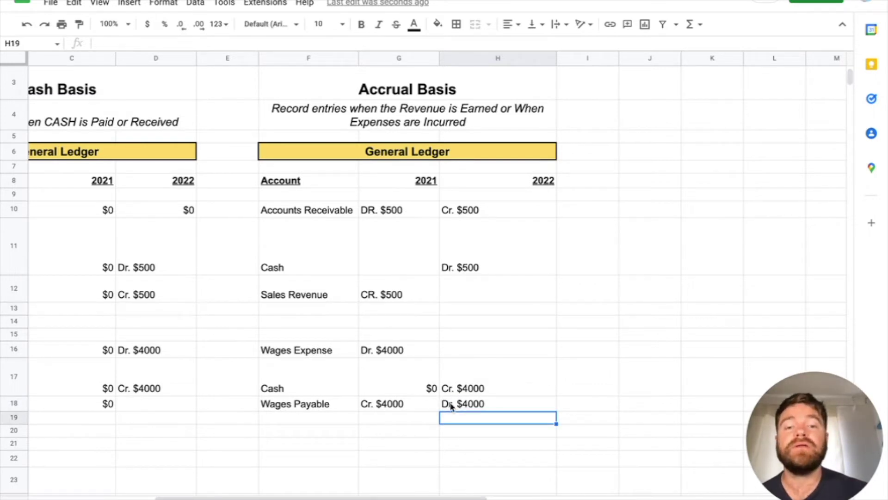
Step: Review the 2021 and 2022 Wages Expense, Cash and Wages Payable entries for Transaction #2 in the Accrual Basis ledger
{"action": "left_click", "coordinate": [406, 405]}
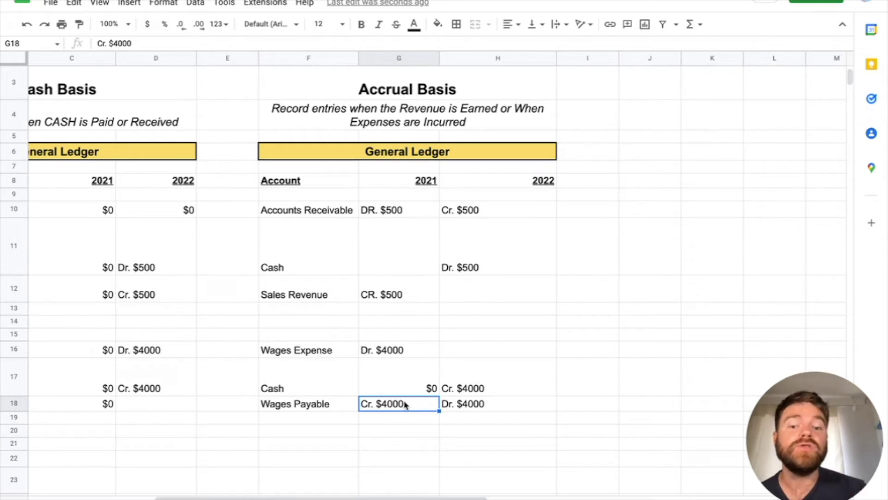
{"action": "left_click", "coordinate": [469, 407]}
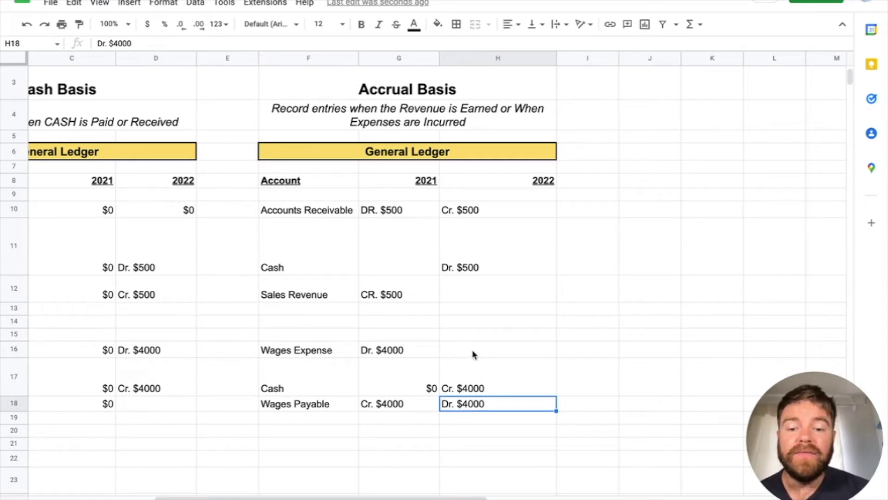
{"action": "left_click", "coordinate": [407, 353]}
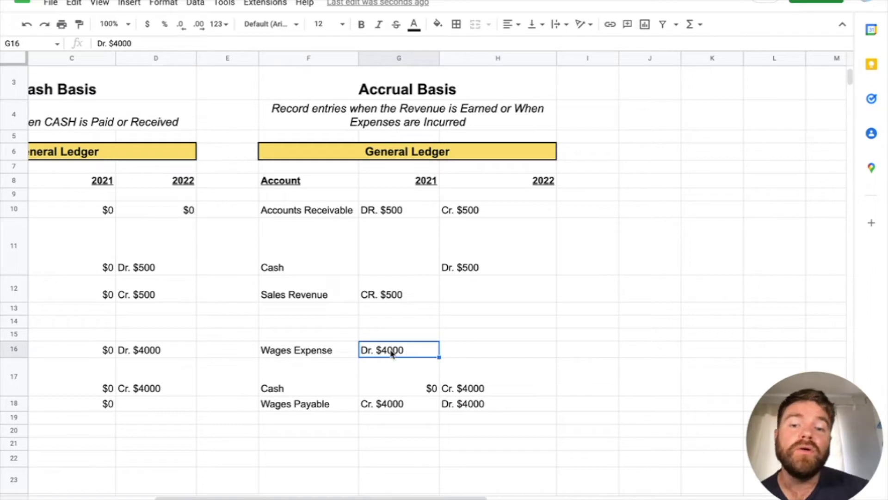
{"action": "left_click", "coordinate": [447, 353]}
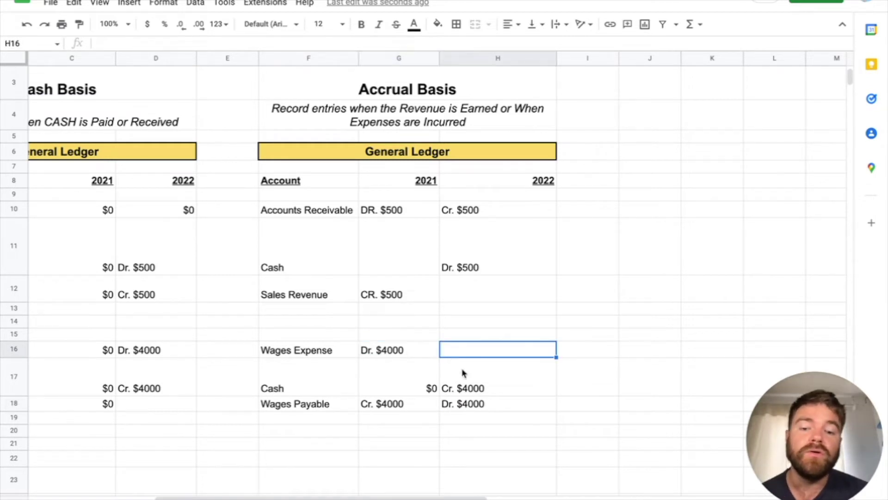
{"action": "left_click", "coordinate": [475, 406]}
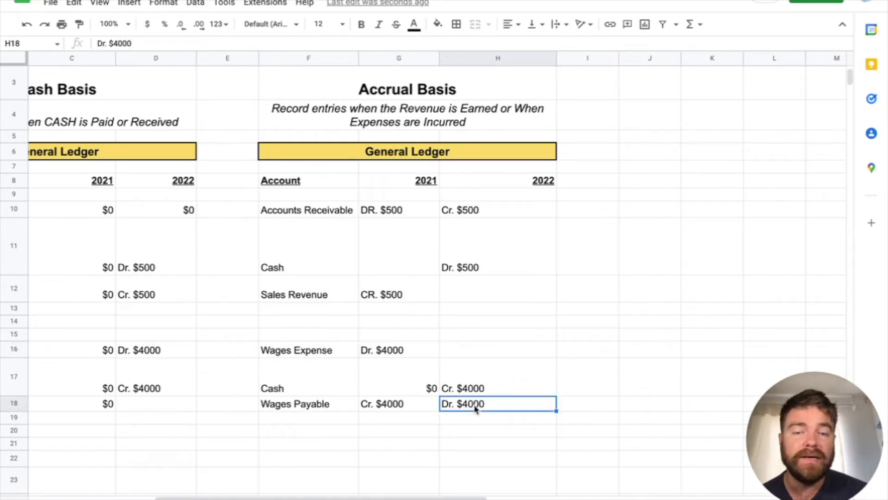
{"action": "left_click", "coordinate": [472, 392]}
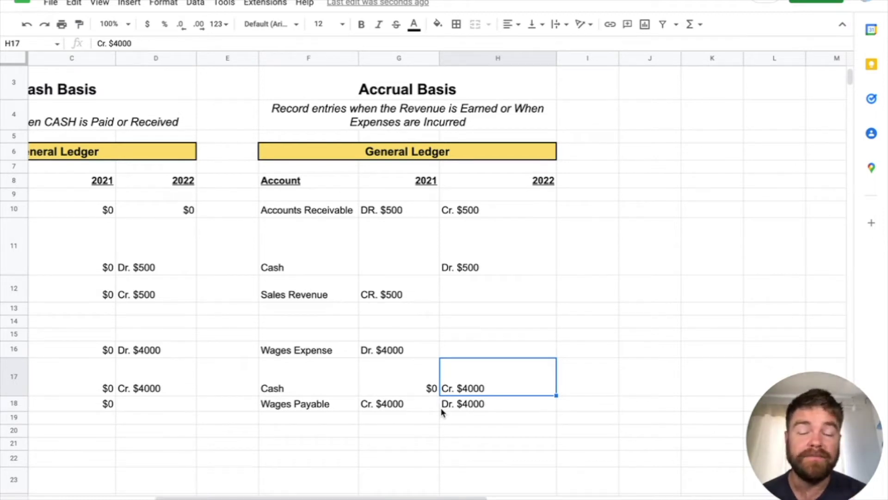
Step: List Supplies, Cash and Supplies Payable as the Transaction #3 accounts in B22:B24 of the Cash Basis ledger
{"action": "scroll", "coordinate": [441, 407], "scroll_direction": "left", "scroll_amount": 5}
{"action": "scroll", "coordinate": [360, 434], "scroll_direction": "down", "scroll_amount": 2}
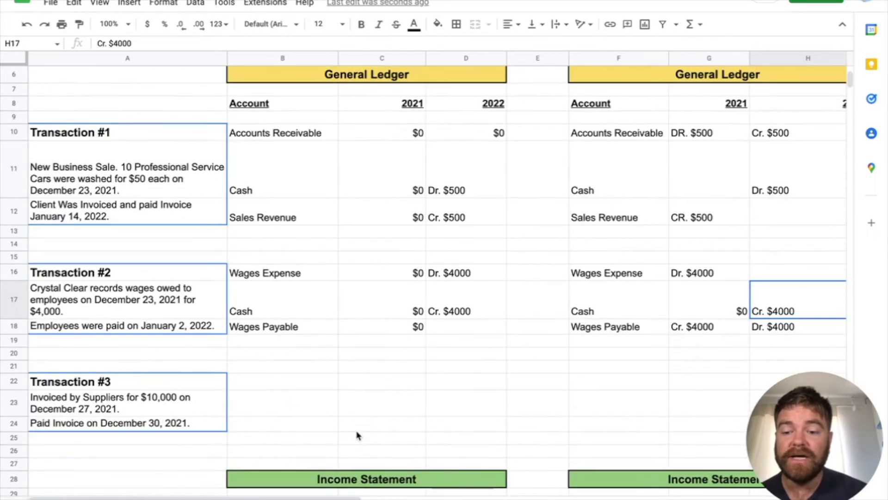
{"action": "left_click", "coordinate": [133, 408]}
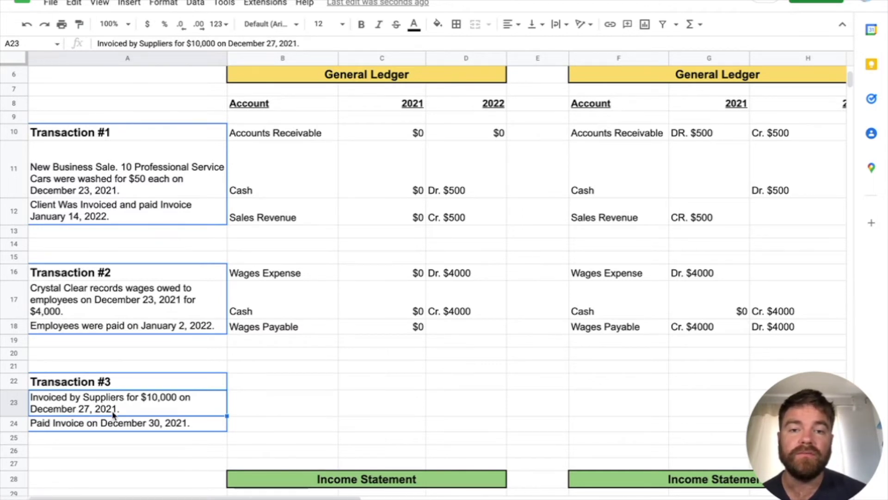
{"action": "left_click", "coordinate": [98, 429]}
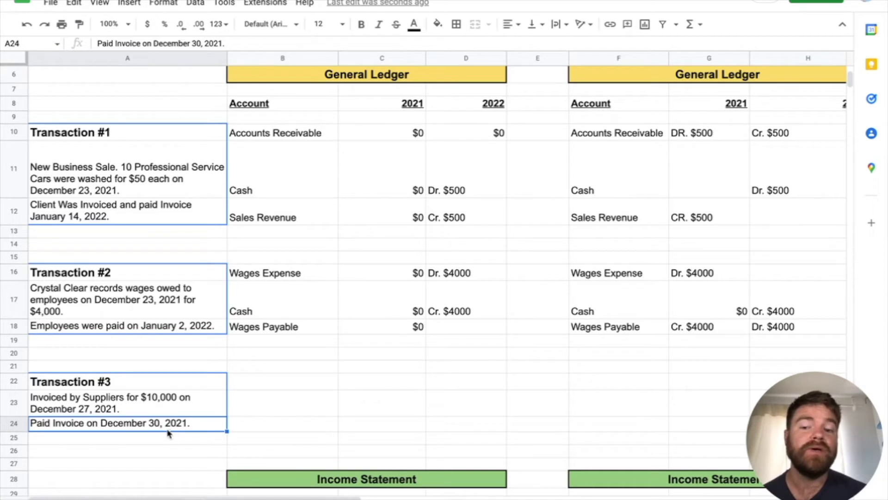
{"action": "left_click", "coordinate": [259, 385]}
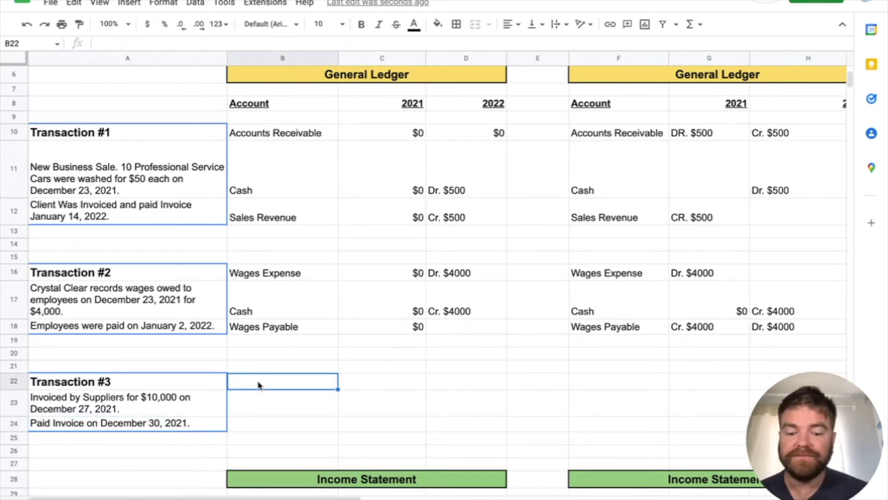
{"action": "type", "text": "Supplies"}
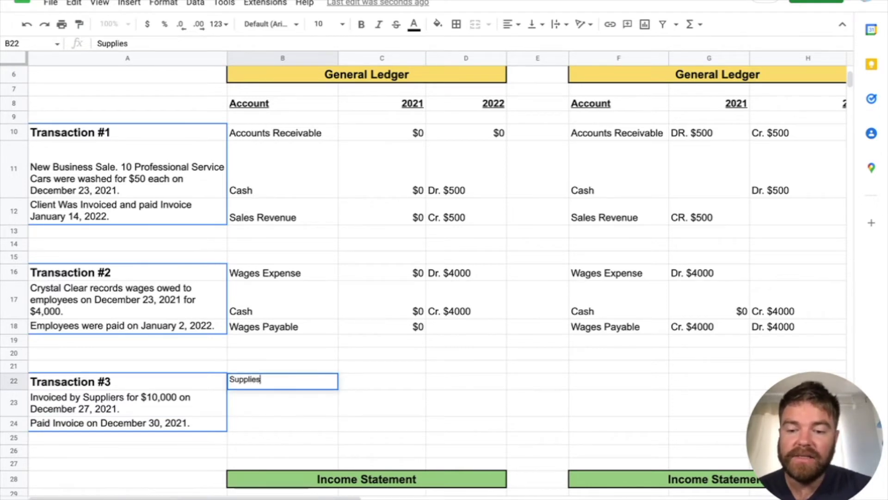
{"action": "key", "text": "Return"}
{"action": "type", "text": "Cash"}
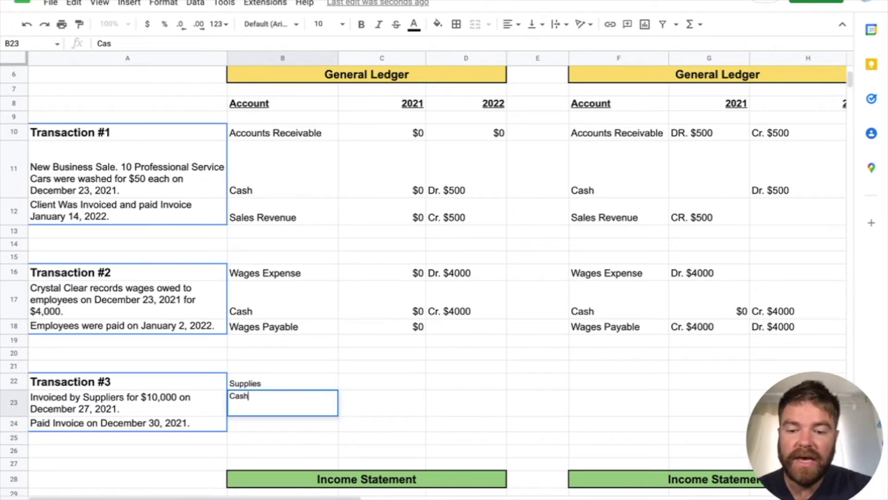
{"action": "key", "text": "Return"}
{"action": "type", "text": "Suppl"}
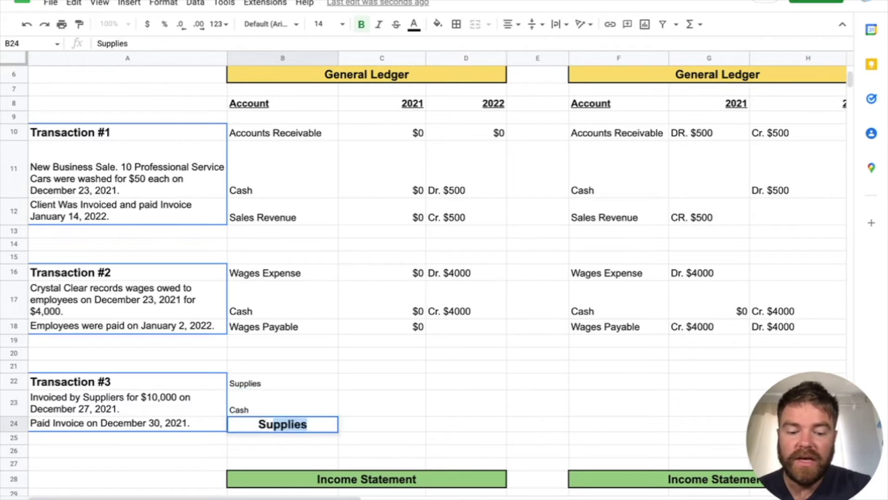
{"action": "type", "text": "ies Payable"}
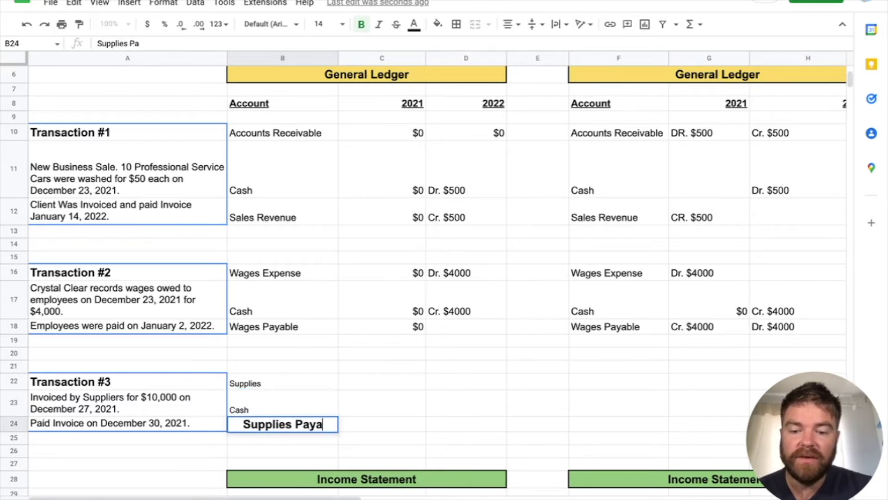
{"action": "key", "text": "Return"}
Step: Apply the formatting of the Transaction #2 account names in B16:B18 to the Transaction #3 account names in B22:B24
{"action": "left_click_drag", "start_coordinate": [261, 275], "coordinate": [261, 328]}
{"action": "left_click", "coordinate": [79, 24]}
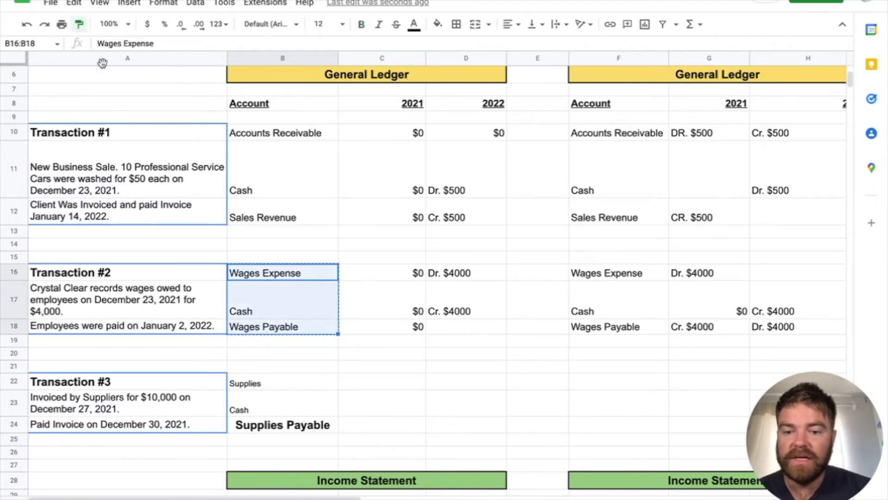
{"action": "left_click", "coordinate": [280, 386]}
{"action": "left_click_drag", "start_coordinate": [280, 385], "coordinate": [288, 422]}
{"action": "left_click", "coordinate": [380, 391]}
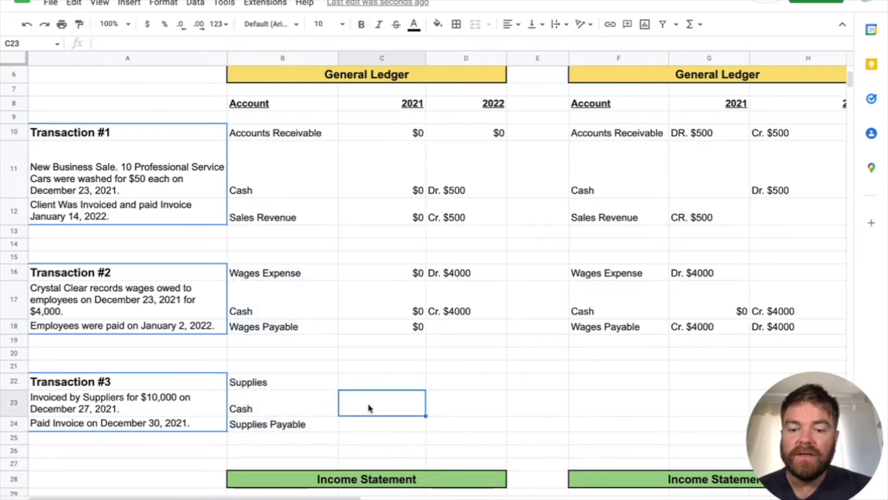
Step: Record Dr. $10,000 as the 2021 Supplies amount for Transaction #3 in C22 of the Cash Basis ledger
{"action": "left_click", "coordinate": [387, 381]}
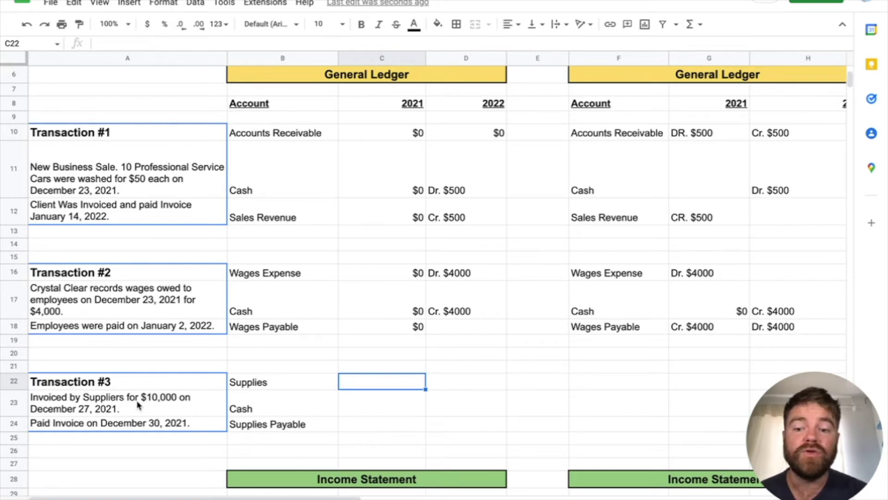
{"action": "left_click", "coordinate": [115, 424]}
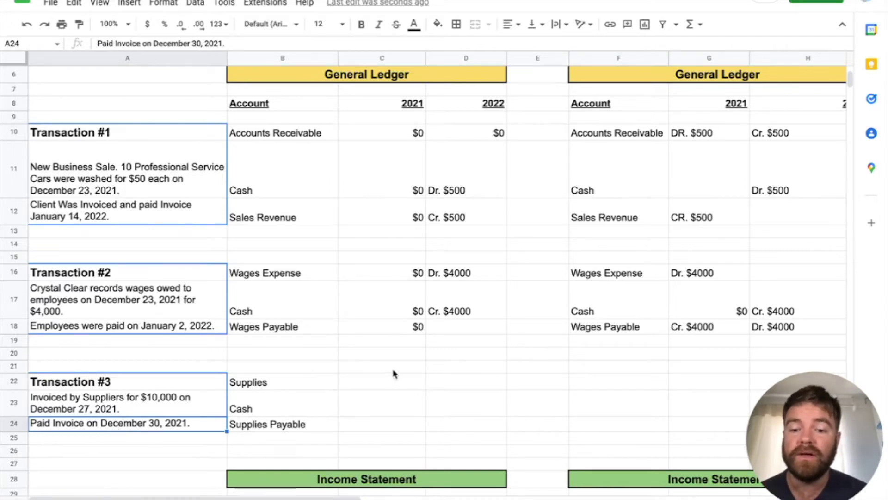
{"action": "double_click", "coordinate": [368, 383]}
{"action": "type", "text": "D"}
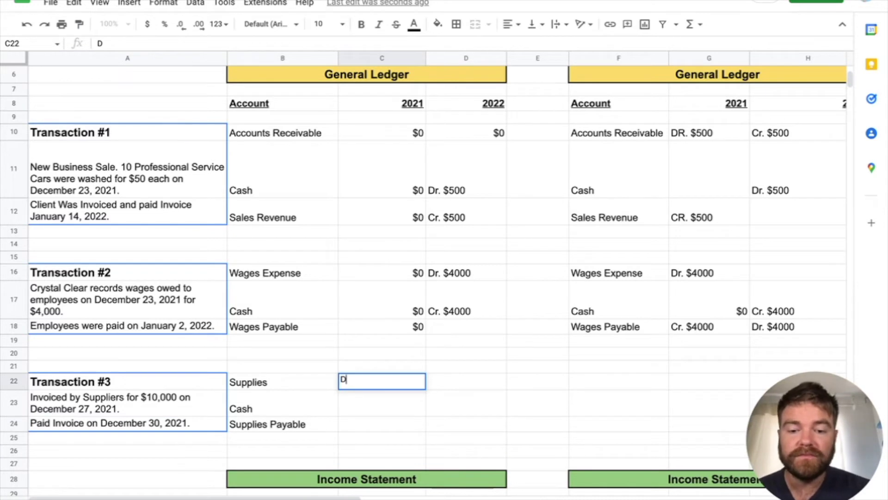
{"action": "type", "text": "r. S"}
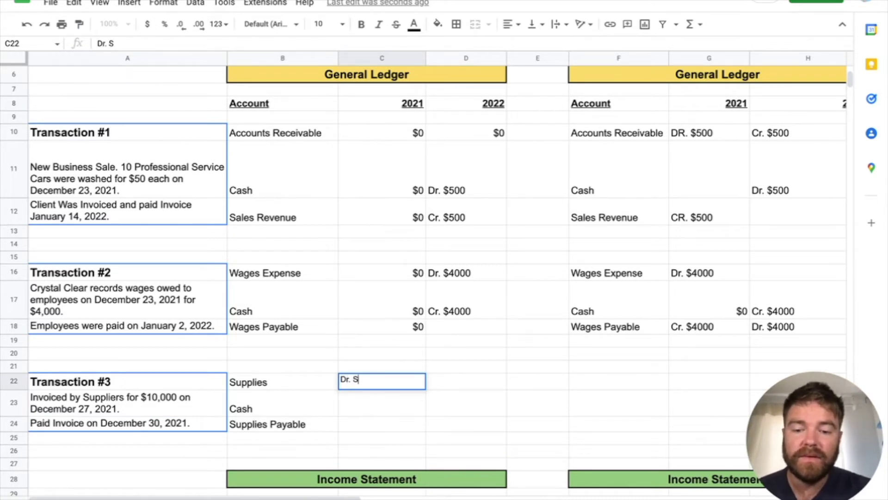
{"action": "key", "text": "BackSpace"}
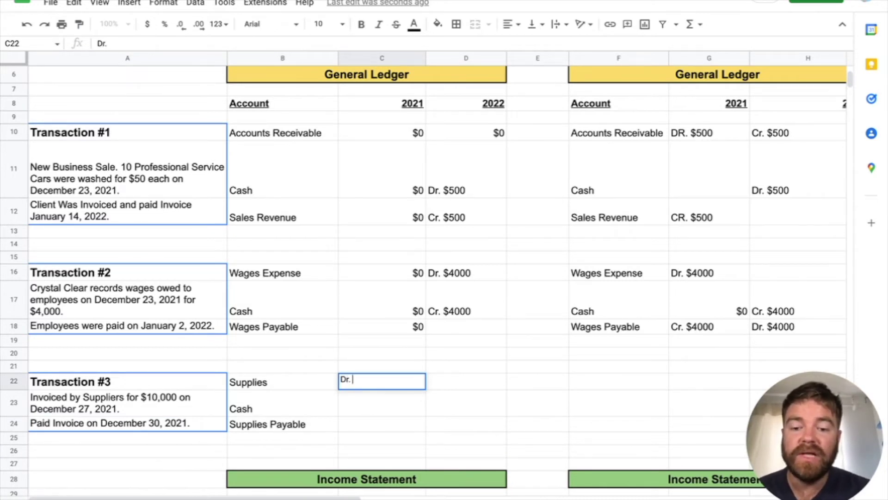
{"action": "type", "text": "$10,000"}
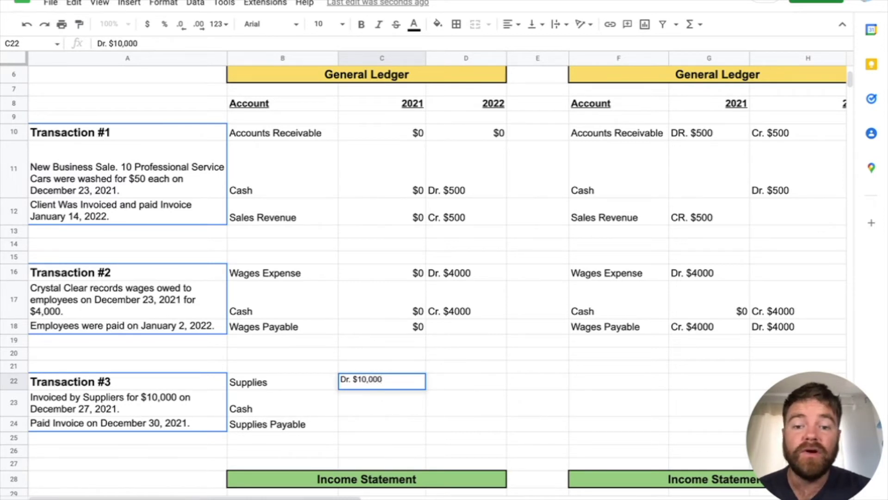
{"action": "key", "text": "Return"}
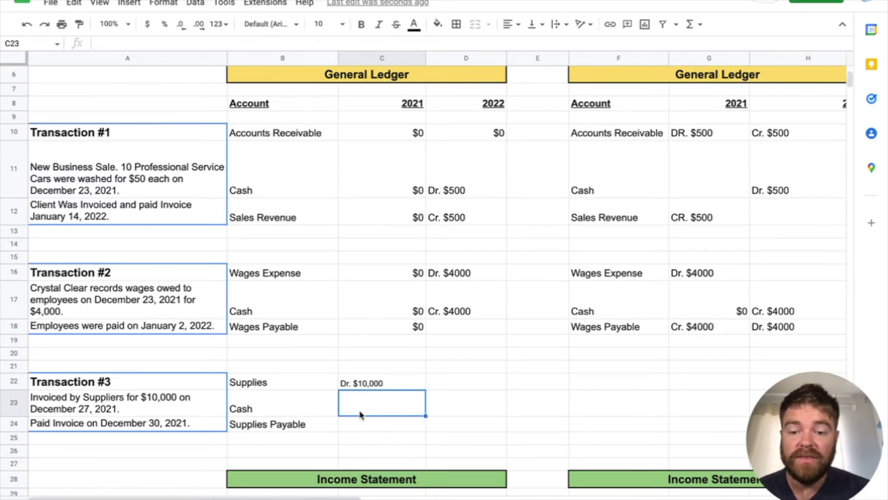
Step: Record Cr. $10,000 for Cash and $0 for Supplies Payable in the 2021 column of Transaction #3, C23:C24
{"action": "type", "text": "Cr. "}
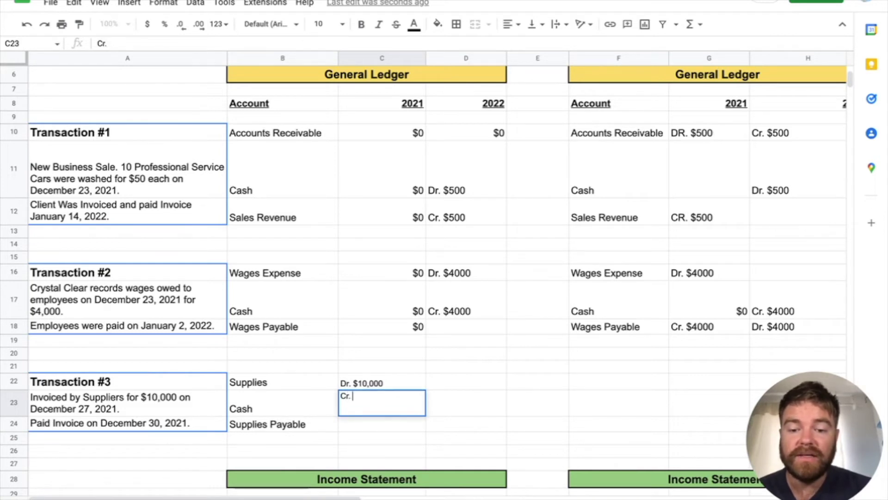
{"action": "type", "text": "$10,000"}
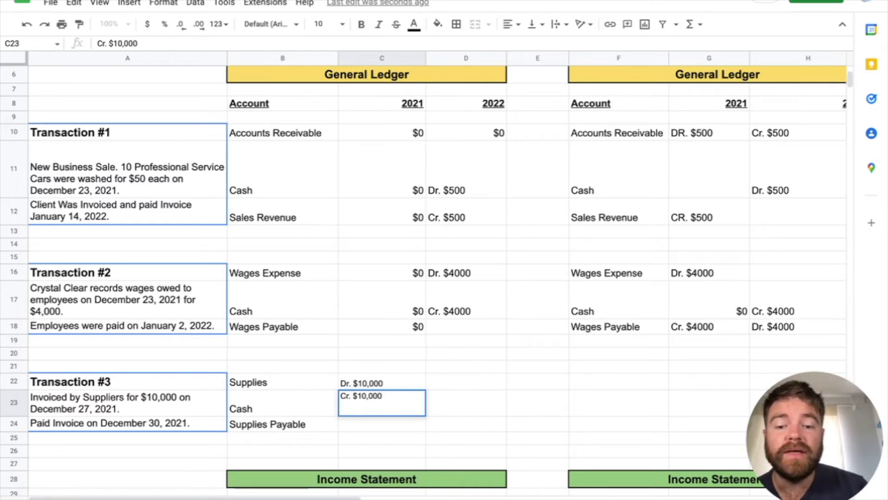
{"action": "key", "text": "Return"}
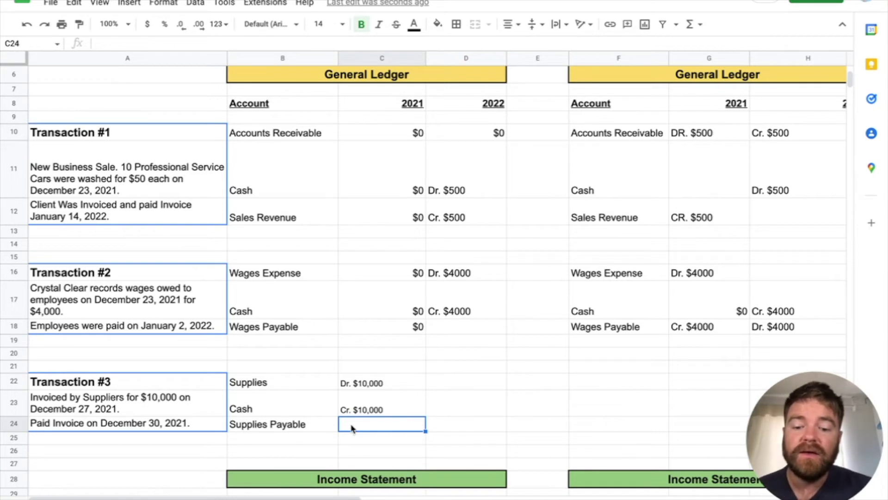
{"action": "type", "text": "$0"}
{"action": "key", "text": "Return"}
Step: Apply the formatting of the 2022 Transaction #1 amounts in D11:D12 to the Transaction #3 amounts in C22:C23
{"action": "left_click", "coordinate": [367, 388]}
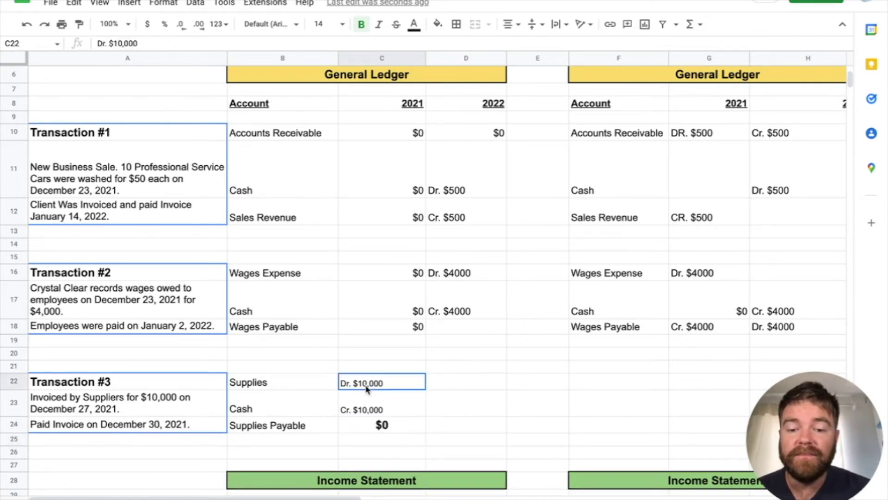
{"action": "left_click_drag", "start_coordinate": [367, 388], "coordinate": [366, 410]}
{"action": "left_click", "coordinate": [373, 307]}
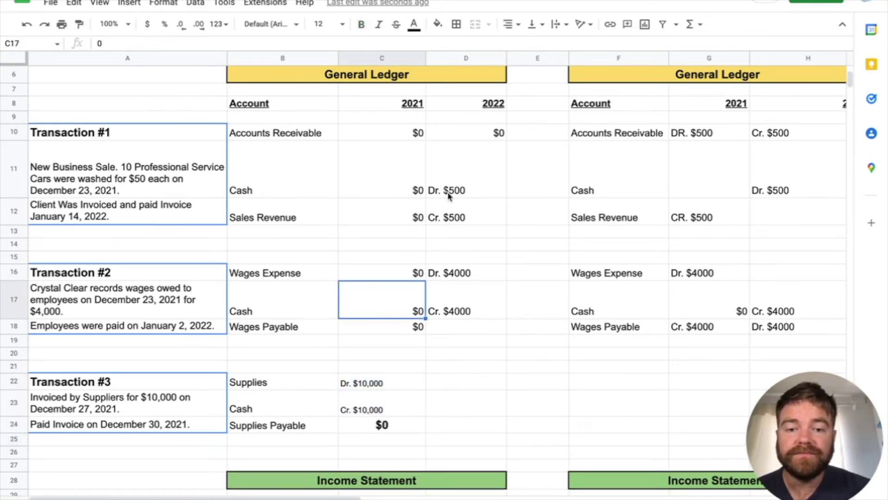
{"action": "left_click_drag", "start_coordinate": [448, 195], "coordinate": [448, 219]}
{"action": "left_click", "coordinate": [80, 24]}
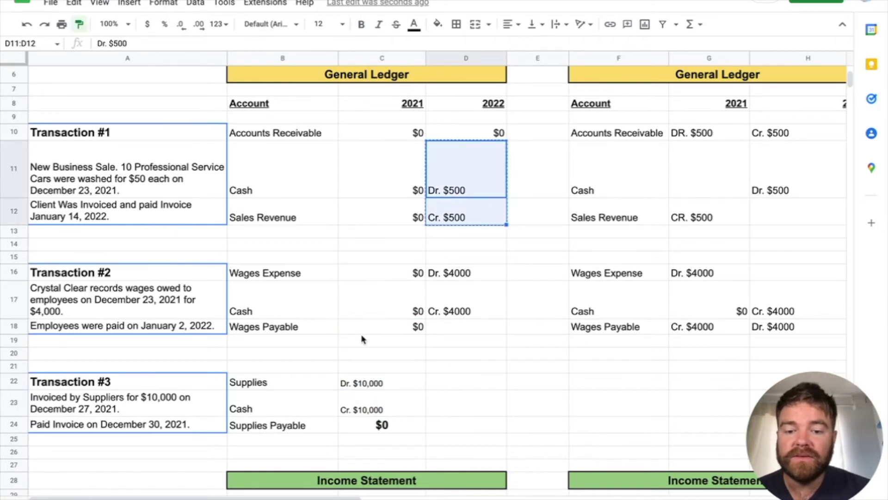
{"action": "left_click_drag", "start_coordinate": [376, 383], "coordinate": [370, 413]}
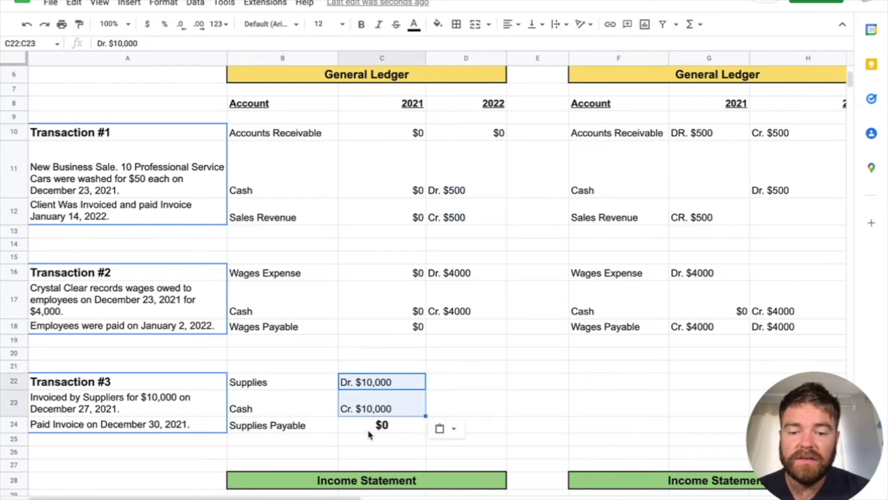
Step: Apply the formatting of the 2021 Cash amount in C23 to the Supplies Payable amount in C24
{"action": "left_click", "coordinate": [369, 429]}
{"action": "left_click", "coordinate": [376, 404]}
{"action": "left_click", "coordinate": [79, 24]}
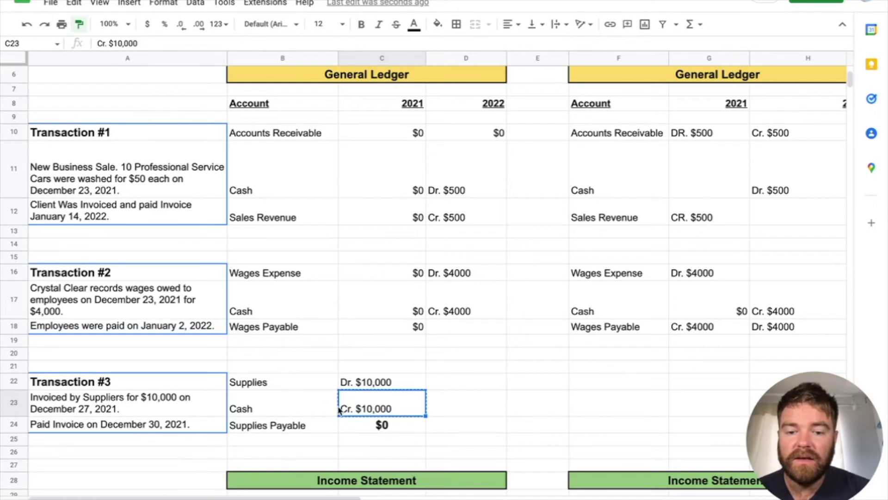
{"action": "left_click", "coordinate": [453, 404]}
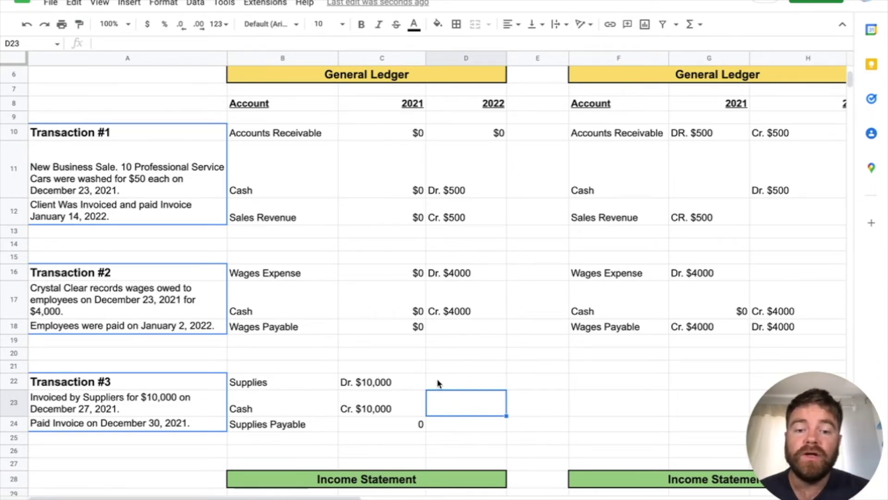
Step: Copy the 2021 $0 amounts of Transaction #2 in C16:C18 into the 2022 cells of Transaction #3, D22:D24
{"action": "left_click_drag", "start_coordinate": [398, 280], "coordinate": [398, 324]}
{"action": "key", "text": "ctrl+c"}
{"action": "left_click_drag", "start_coordinate": [481, 383], "coordinate": [478, 426]}
{"action": "key", "text": "ctrl+v"}
{"action": "left_click", "coordinate": [547, 386]}
Step: Copy the 2022 Supplies Payable $0 amount in D24 into the 2021 Supplies Payable cell C24
{"action": "left_click", "coordinate": [494, 424]}
{"action": "key", "text": "ctrl+c"}
{"action": "left_click", "coordinate": [420, 429]}
{"action": "key", "text": "ctrl+v"}
{"action": "left_click", "coordinate": [566, 425]}
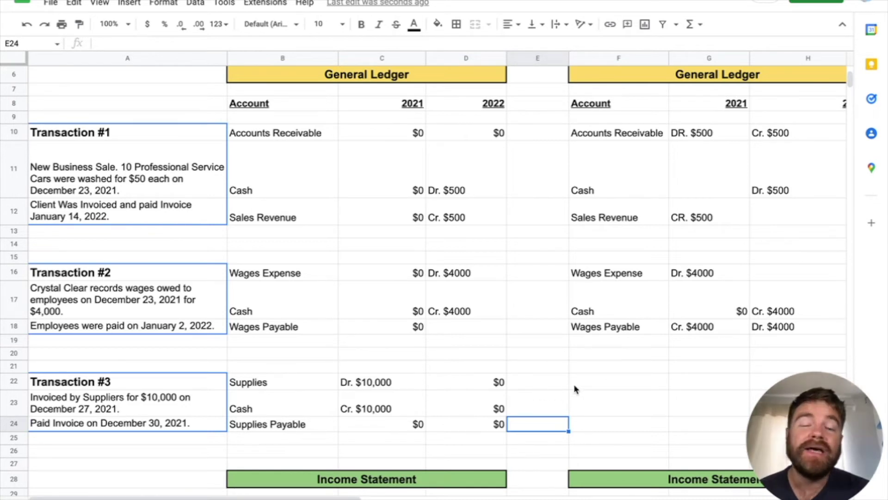
Step: Copy the Transaction #3 account names in B22:B24 into F22:F24 of the Accrual Basis ledger
{"action": "left_click", "coordinate": [603, 387]}
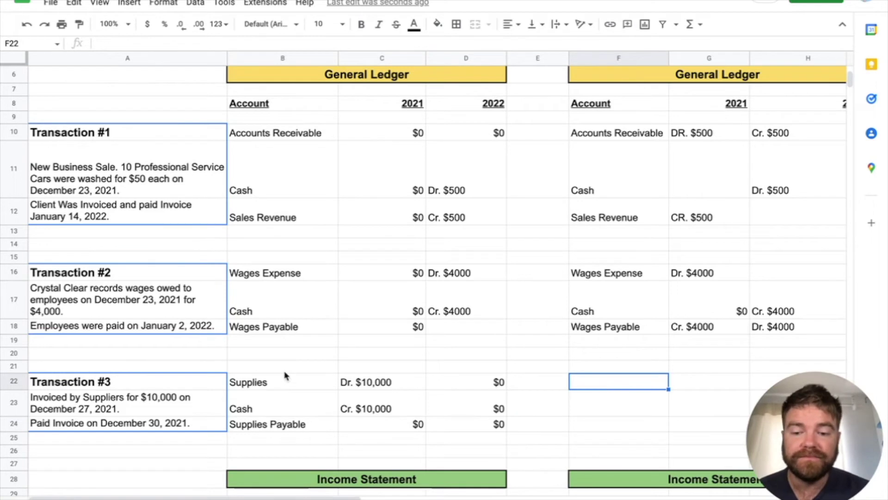
{"action": "left_click", "coordinate": [273, 382]}
{"action": "left_click_drag", "start_coordinate": [273, 382], "coordinate": [270, 424]}
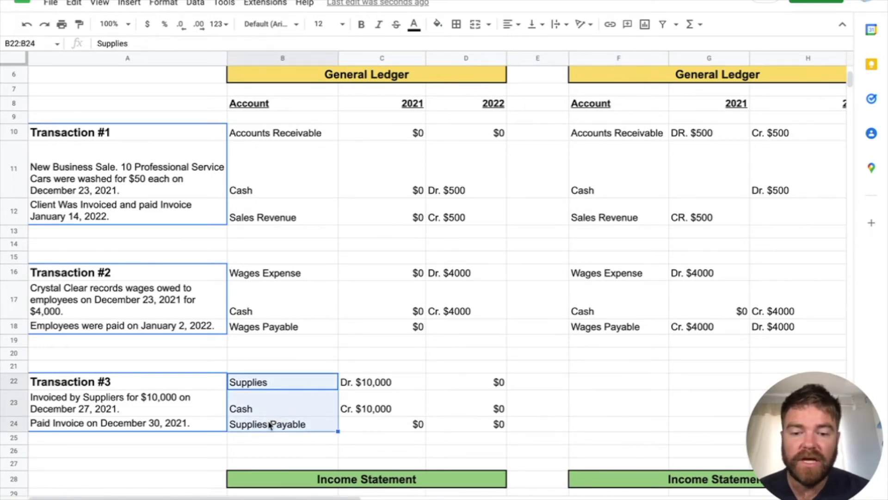
{"action": "key", "text": "ctrl+c"}
{"action": "left_click", "coordinate": [605, 382]}
{"action": "key", "text": "ctrl+v"}
{"action": "left_click", "coordinate": [626, 409]}
Step: Label the 2021 column of Transaction #3 in the Accrual Basis ledger with the date Dec 27 in G21
{"action": "scroll", "coordinate": [625, 409], "scroll_direction": "right", "scroll_amount": 4}
{"action": "left_click", "coordinate": [493, 382]}
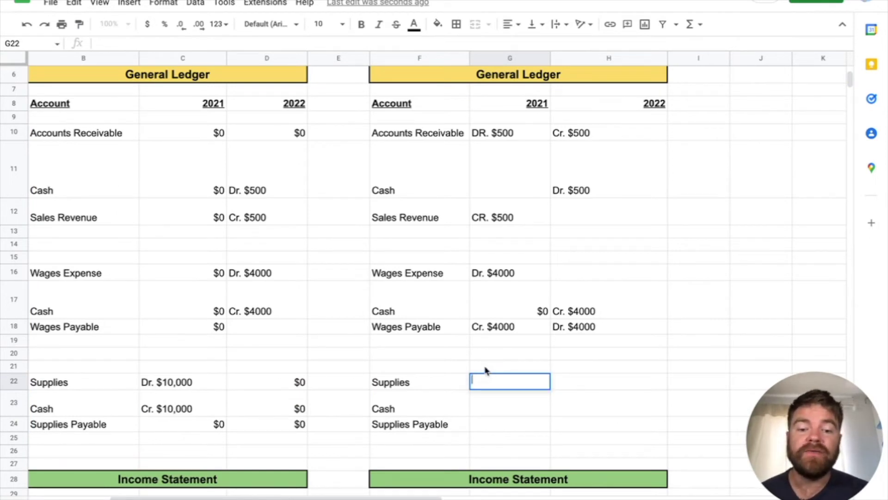
{"action": "left_click", "coordinate": [485, 369]}
{"action": "type", "text": "Dec"}
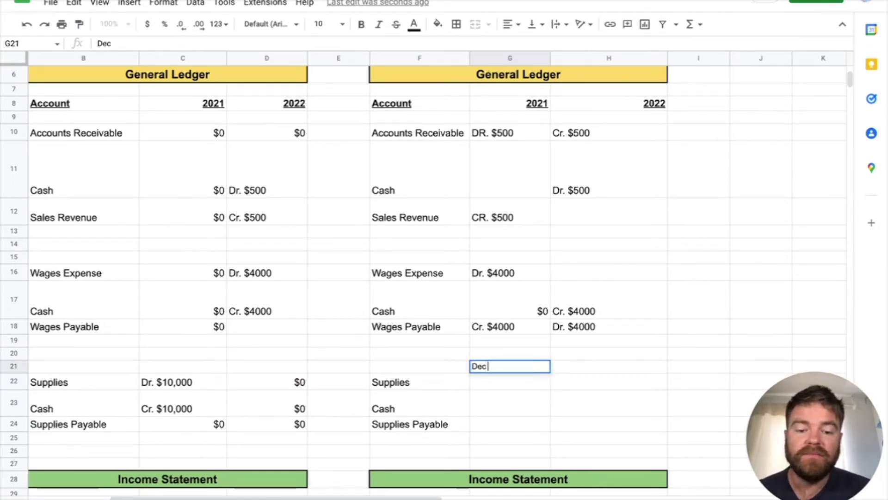
{"action": "type", "text": " 27"}
{"action": "key", "text": "Return"}
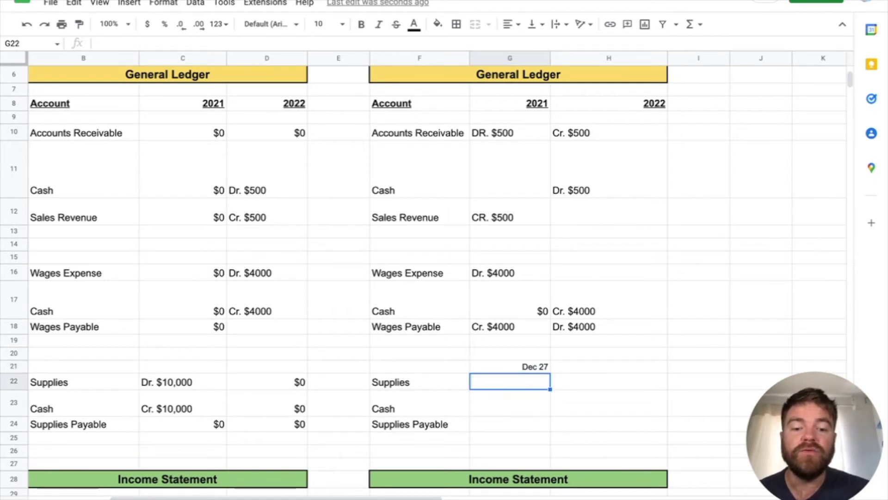
Step: Record Dr. $10,000 for Supplies in G22 and Cr. $10,000 for Supplies Payable in G24 of the Accrual Basis ledger
{"action": "double_click", "coordinate": [496, 382]}
{"action": "type", "text": "Dr. $"}
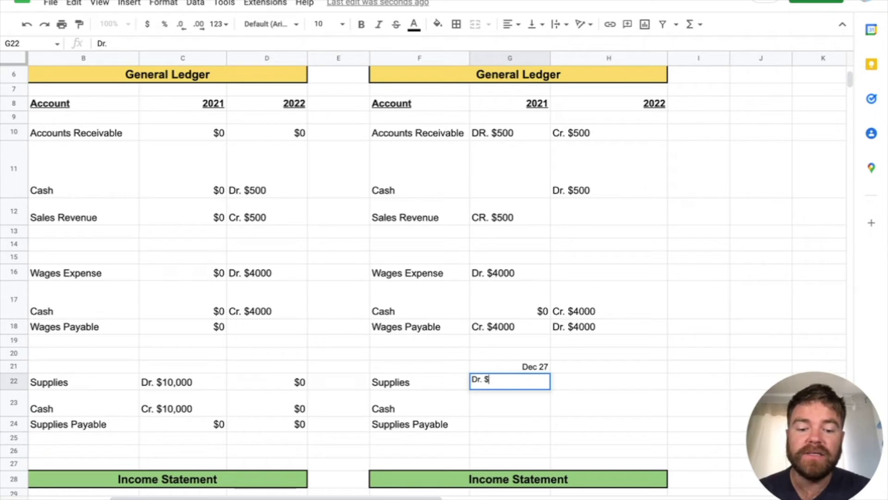
{"action": "type", "text": "10,000"}
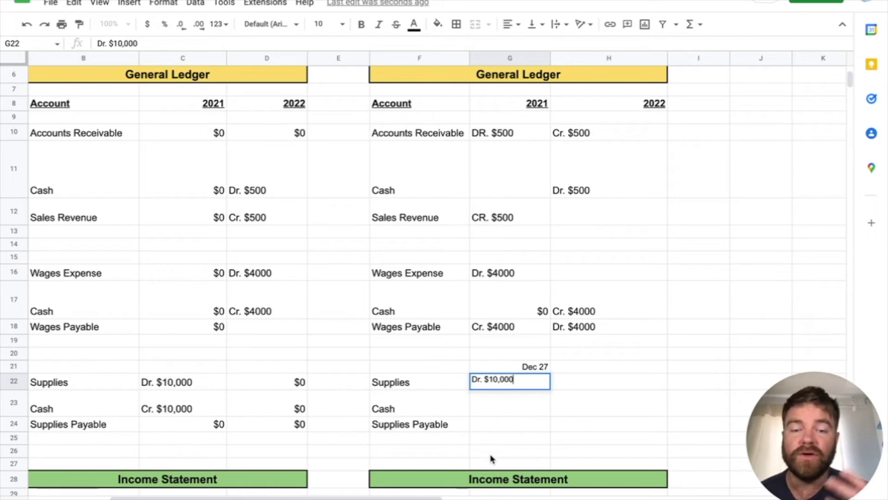
{"action": "key", "text": "Return"}
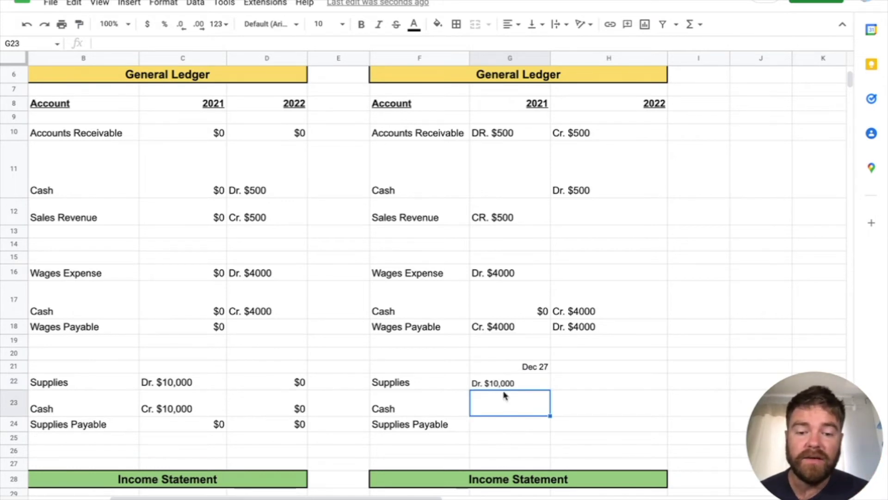
{"action": "left_click", "coordinate": [486, 424]}
{"action": "type", "text": "Cr. $"}
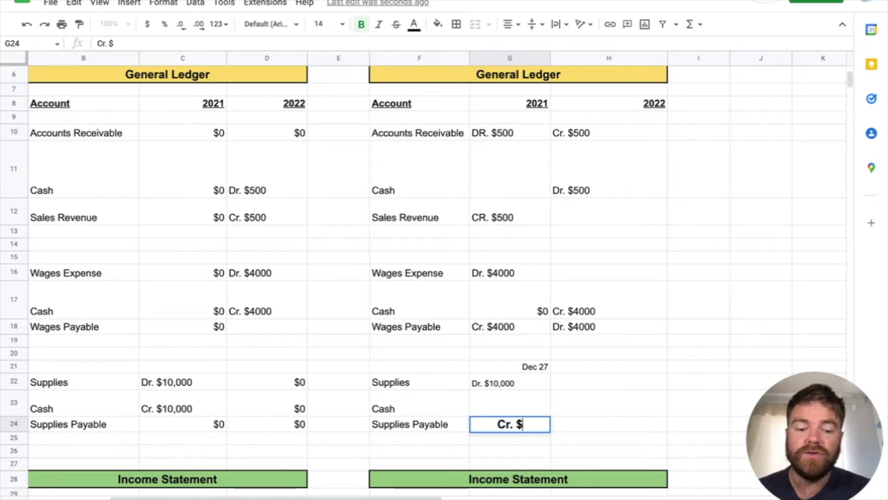
{"action": "type", "text": "10,000"}
{"action": "key", "text": "Return"}
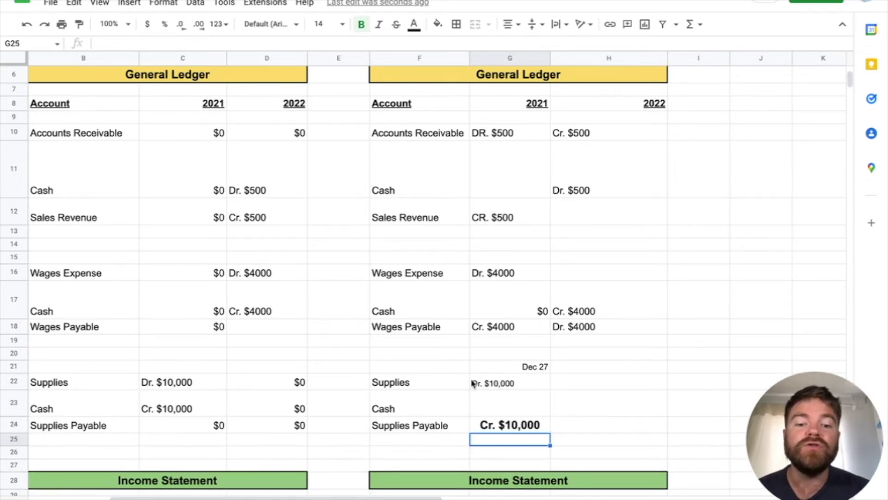
Step: Apply the formatting of the Supplies amount in G22 to the Supplies Payable amount in G24
{"action": "left_click", "coordinate": [495, 384]}
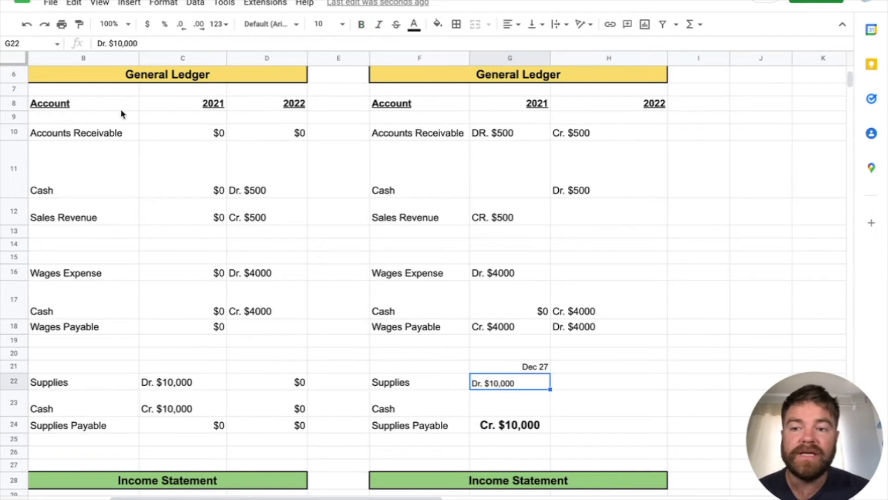
{"action": "left_click", "coordinate": [79, 24]}
{"action": "left_click", "coordinate": [486, 427]}
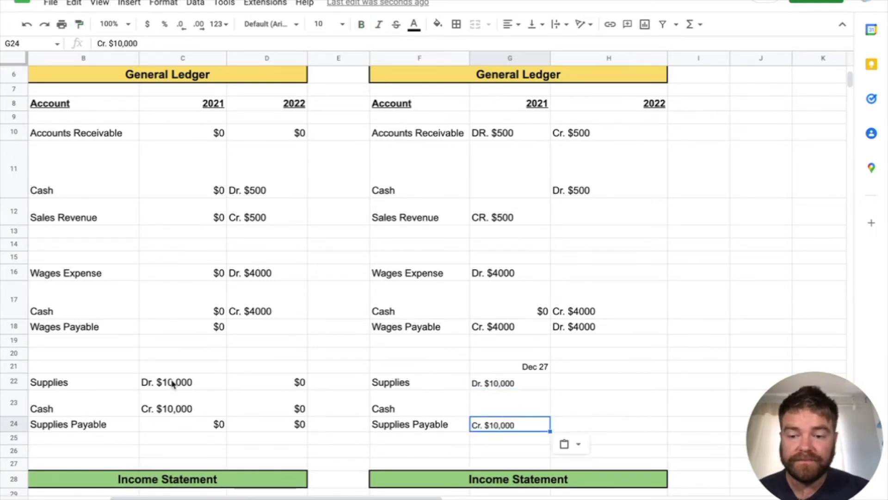
Step: Apply the formatting of the Cash Basis amounts in C22:C23 to the Accrual Basis cells G22:G25
{"action": "left_click_drag", "start_coordinate": [174, 384], "coordinate": [174, 410]}
{"action": "left_click", "coordinate": [80, 24]}
{"action": "left_click_drag", "start_coordinate": [506, 388], "coordinate": [509, 436]}
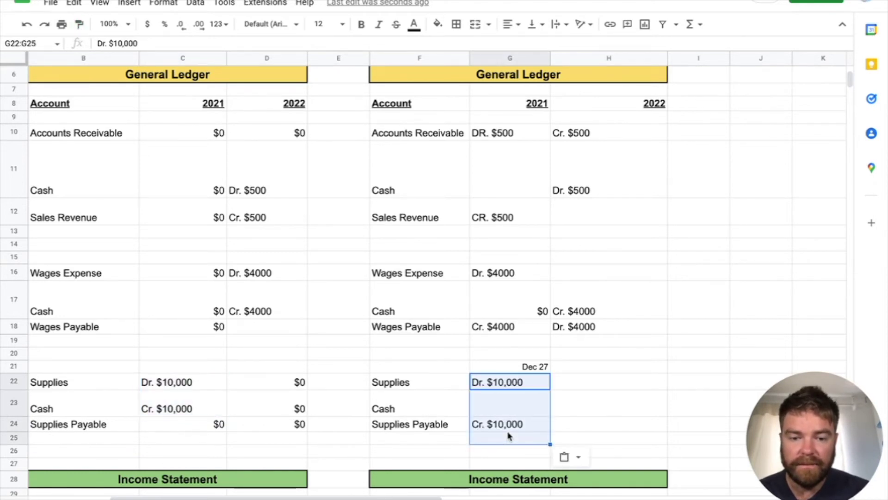
{"action": "left_click", "coordinate": [593, 414]}
Step: Rename the Accrual Basis Cash account in F23 to "Cash - Dec 30" and record Cr. $10,000 for it in G23
{"action": "left_click", "coordinate": [506, 413]}
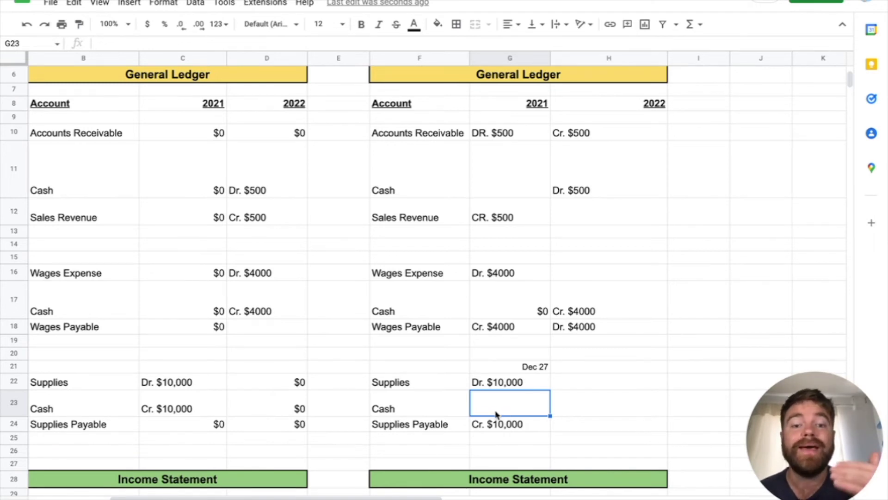
{"action": "left_click", "coordinate": [426, 411]}
{"action": "double_click", "coordinate": [425, 412]}
{"action": "type", "text": "- Dec 30"}
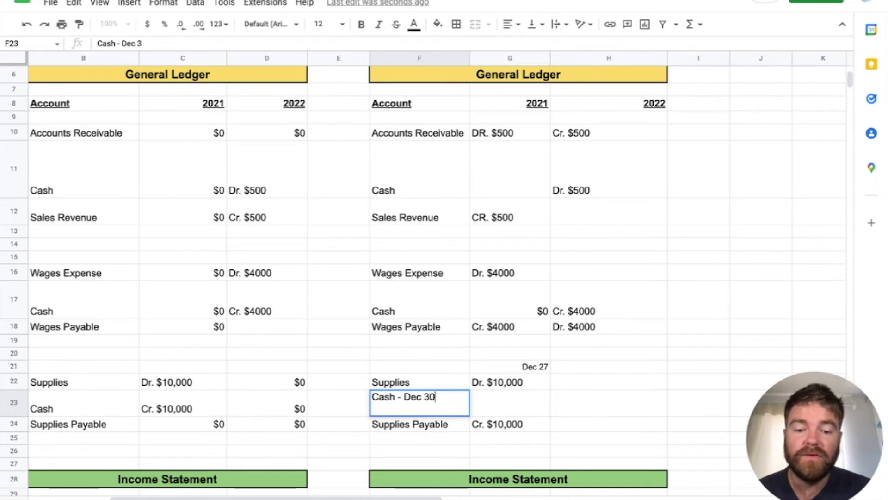
{"action": "key", "text": "Return"}
{"action": "left_click", "coordinate": [500, 404]}
{"action": "type", "text": "Cr. $10,000"}
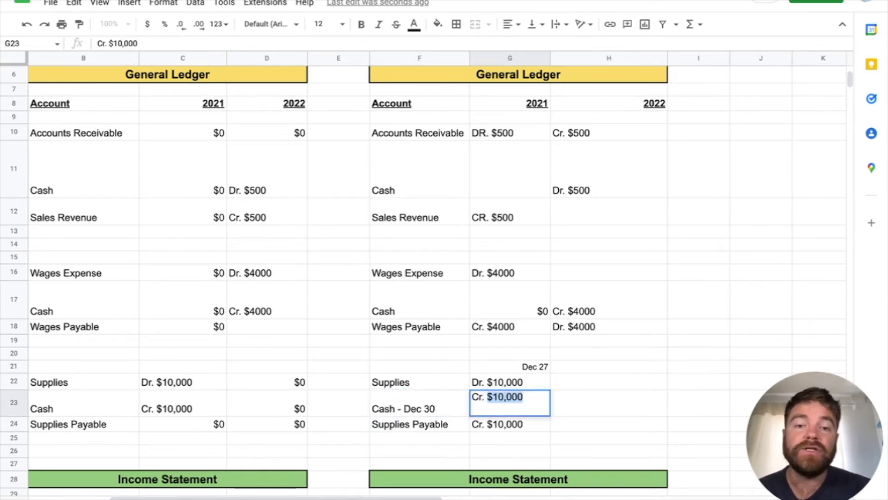
{"action": "key", "text": "Return"}
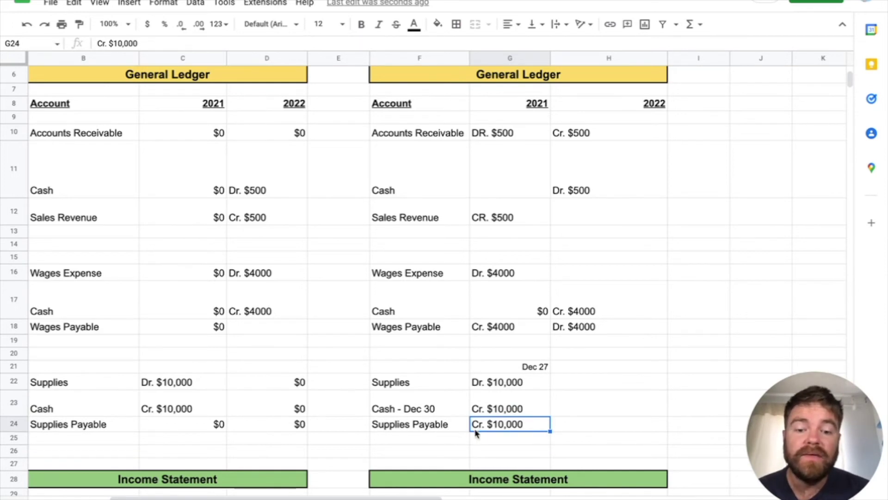
Step: Add a second "Supplies Payable" account in F25 of the Accrual Basis ledger and apply the formatting of F24 to it
{"action": "left_click", "coordinate": [442, 440]}
{"action": "type", "text": "Supplies Paya"}
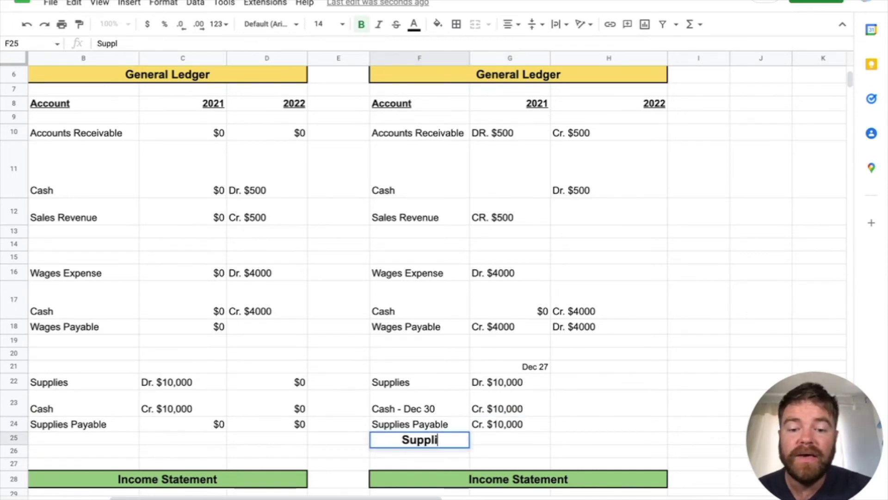
{"action": "key", "text": "Return"}
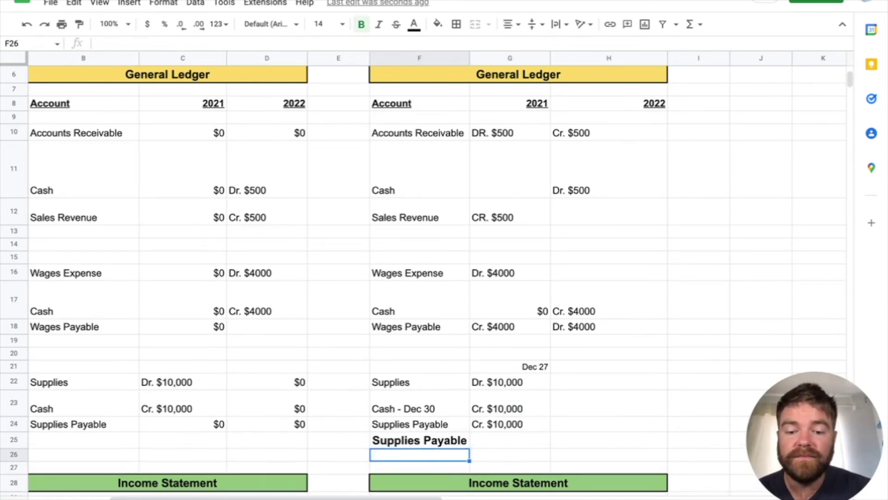
{"action": "left_click", "coordinate": [411, 427]}
{"action": "left_click", "coordinate": [78, 28]}
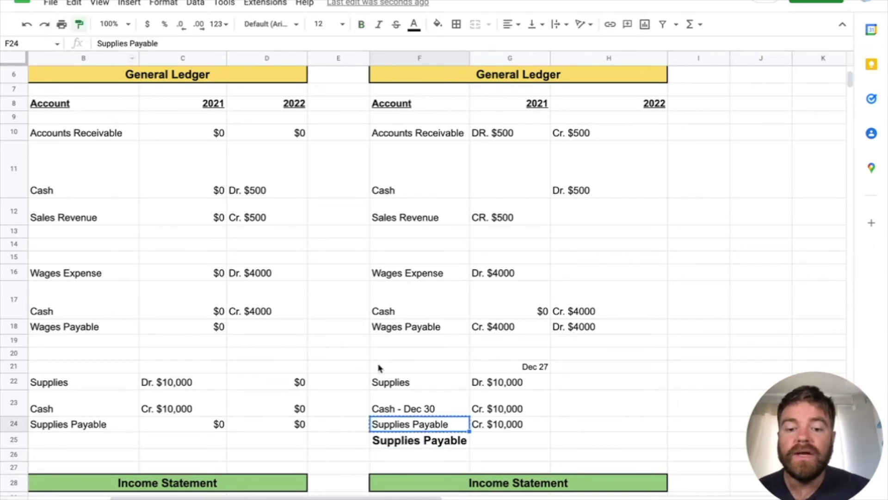
{"action": "left_click", "coordinate": [381, 441]}
Step: Record Dr. $10,000 in G25 and rename the account in F25 to "Supplies Payable - Dec 30"
{"action": "left_click", "coordinate": [501, 439]}
{"action": "type", "text": "Dr."}
{"action": "key", "text": "Return"}
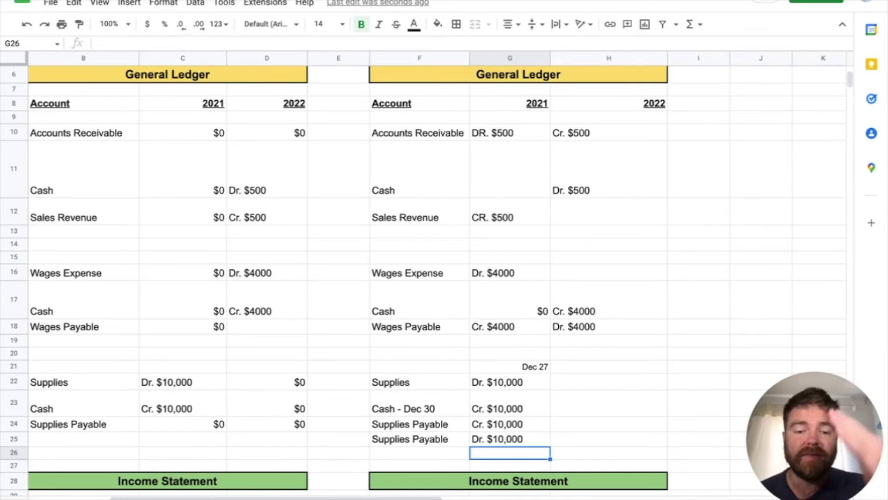
{"action": "double_click", "coordinate": [438, 444]}
{"action": "type", "text": "- Dec 30"}
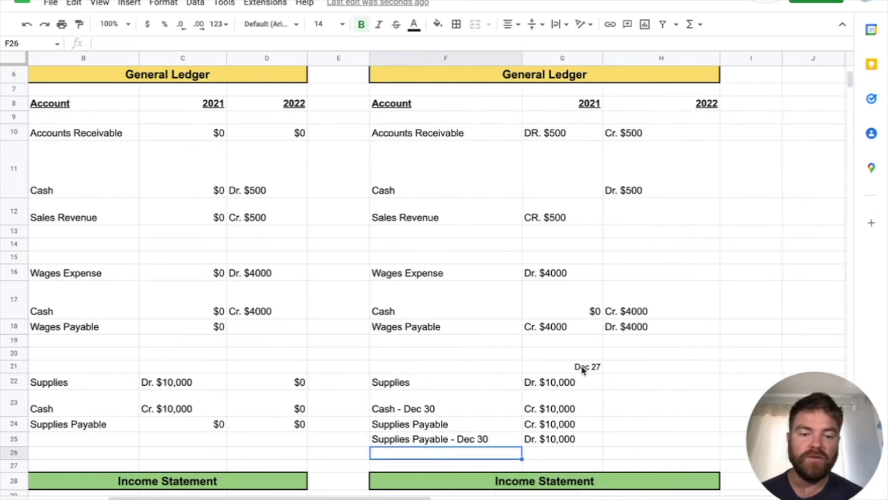
Step: Rename the Accrual Basis Supplies account in F22 to "Supplies - Dec 27", reusing the date from G21
{"action": "left_click", "coordinate": [583, 369]}
{"action": "key", "text": "ctrl+c"}
{"action": "left_click", "coordinate": [458, 381]}
{"action": "double_click", "coordinate": [458, 381]}
{"action": "type", "text": "-"}
{"action": "key", "text": "ctrl+v"}
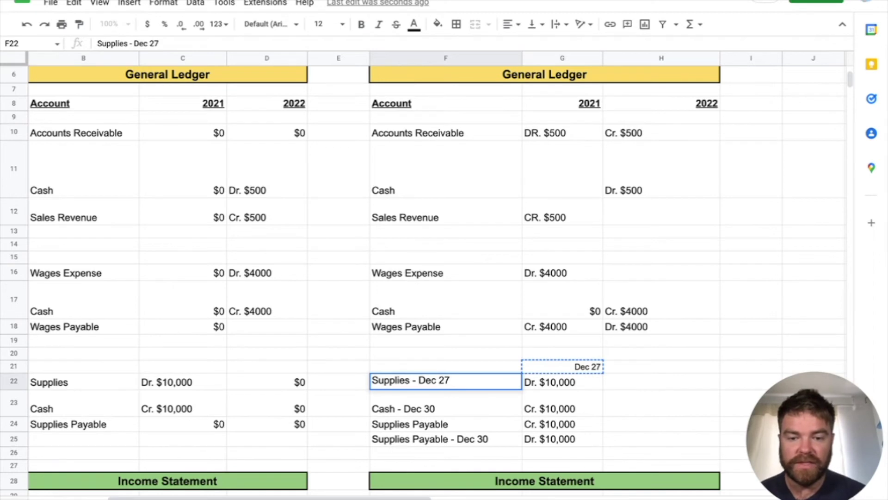
Step: Rename the Accrual Basis Supplies Payable account in F24 to "Supplies Payable - Dec 27"
{"action": "left_click", "coordinate": [452, 424]}
{"action": "double_click", "coordinate": [451, 424]}
{"action": "type", "text": "-"}
{"action": "key", "text": "ctrl+v"}
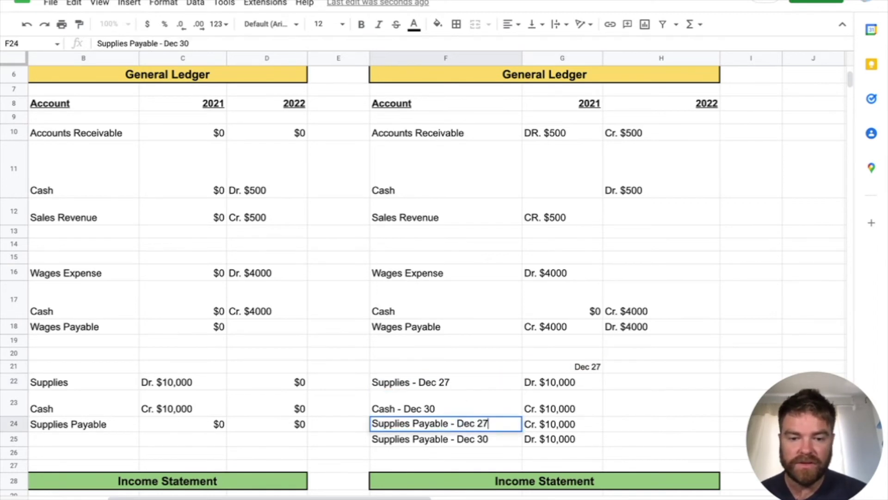
{"action": "key", "text": "Return"}
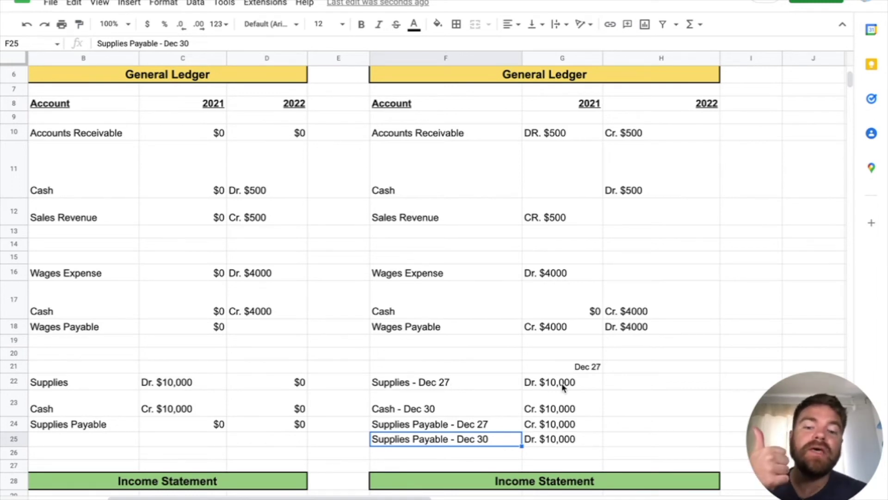
{"action": "left_click", "coordinate": [537, 426]}
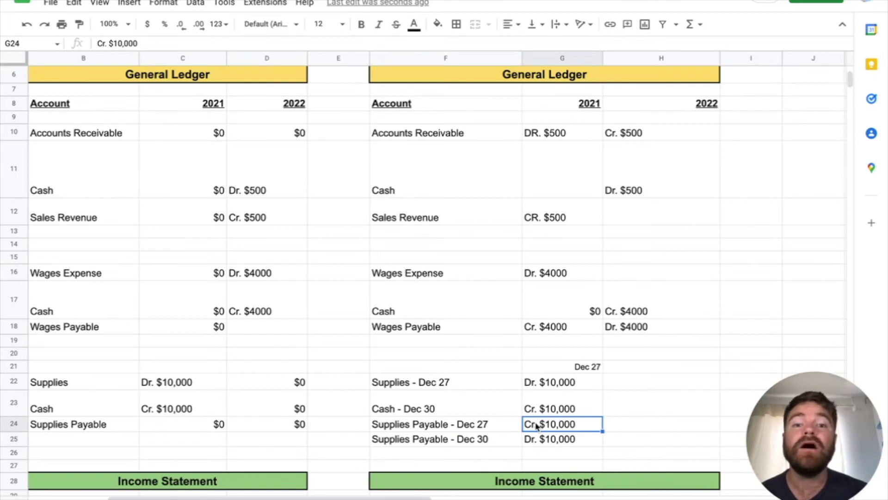
{"action": "left_click", "coordinate": [544, 414]}
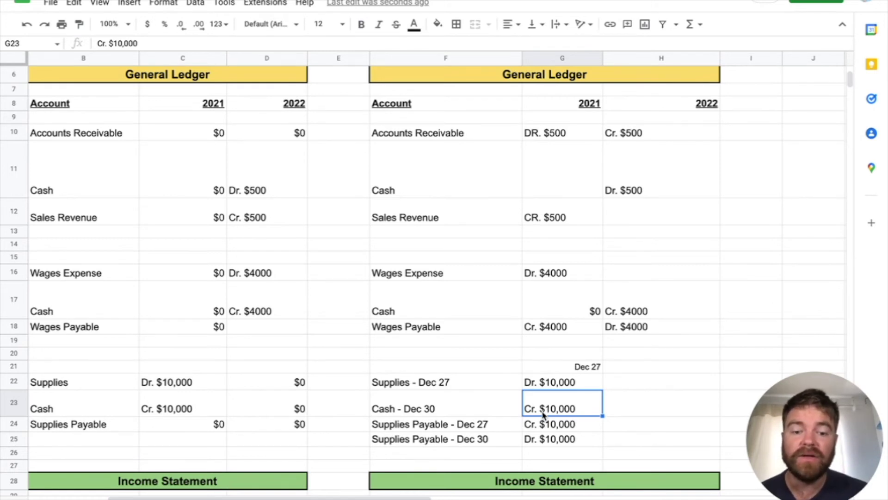
{"action": "left_click", "coordinate": [551, 441]}
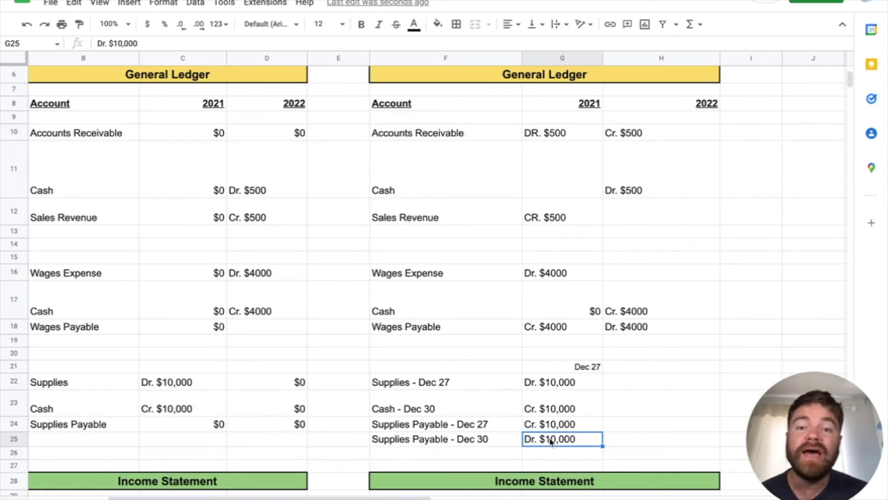
Step: Copy the Cash Basis 2022 $0 amounts from D22:D24 into the Accrual Basis 2022 cells H22:H24, and copy H24 into H25
{"action": "left_click_drag", "start_coordinate": [276, 382], "coordinate": [277, 426]}
{"action": "key", "text": "ctrl+c"}
{"action": "left_click_drag", "start_coordinate": [638, 383], "coordinate": [638, 439]}
{"action": "key", "text": "ctrl+v"}
{"action": "left_click", "coordinate": [636, 440]}
{"action": "left_click", "coordinate": [645, 426]}
{"action": "key", "text": "ctrl+c"}
{"action": "left_click", "coordinate": [641, 440]}
{"action": "key", "text": "ctrl+v"}
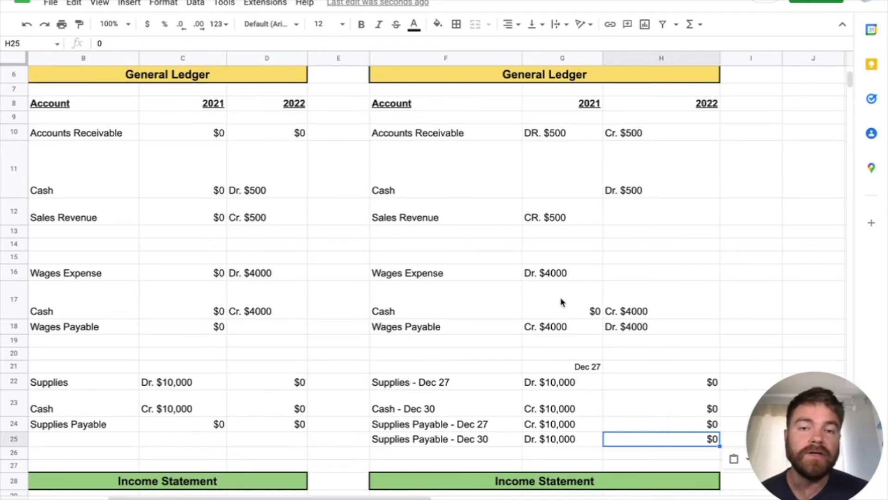
Step: Enter $0 as the 2021 Revenue in C31 of the Cash Basis Income Statement
{"action": "scroll", "coordinate": [484, 417], "scroll_direction": "left", "scroll_amount": 3}
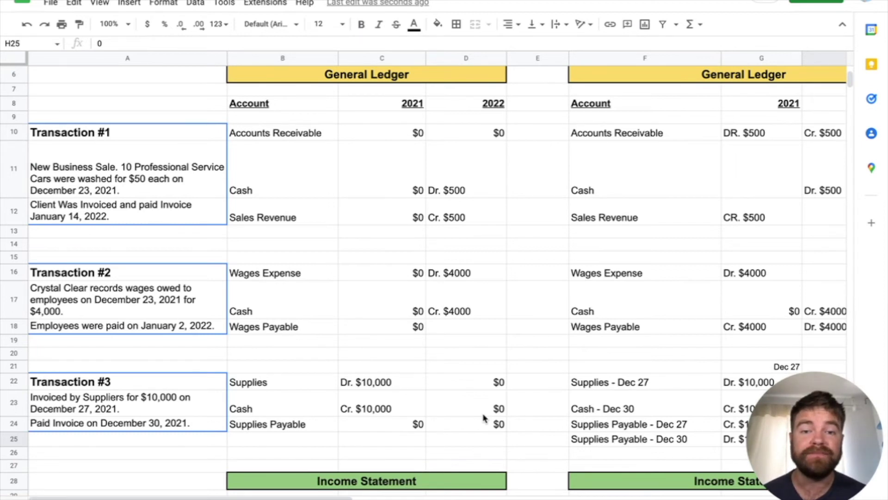
{"action": "scroll", "coordinate": [483, 418], "scroll_direction": "down", "scroll_amount": 5}
{"action": "left_click", "coordinate": [367, 366]}
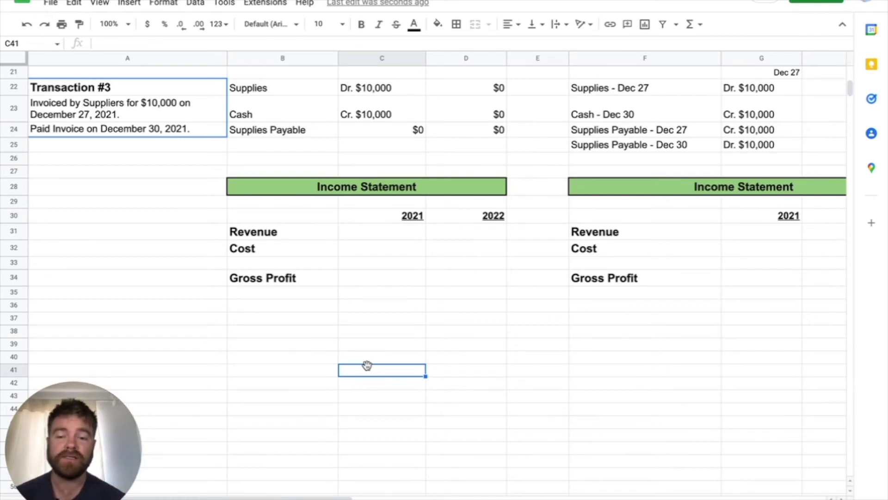
{"action": "left_click", "coordinate": [388, 235]}
{"action": "scroll", "coordinate": [388, 239], "scroll_direction": "up", "scroll_amount": 2}
{"action": "scroll", "coordinate": [388, 239], "scroll_direction": "up", "scroll_amount": 5}
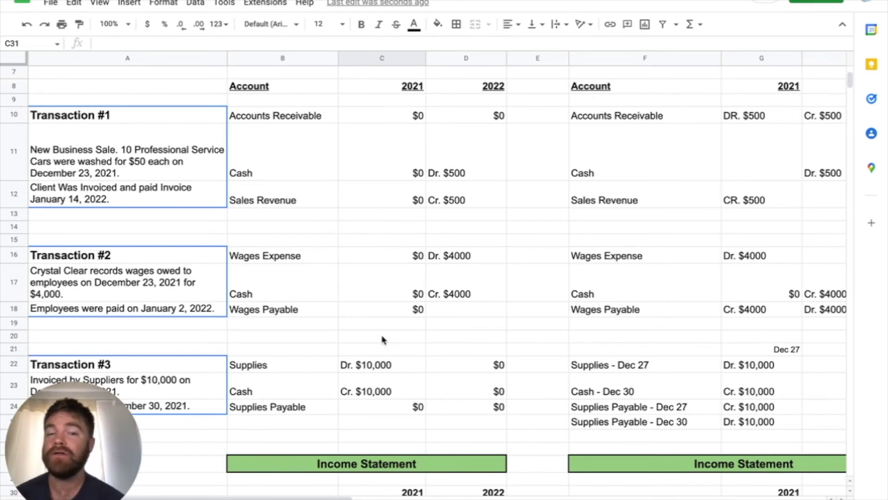
{"action": "scroll", "coordinate": [382, 340], "scroll_direction": "down", "scroll_amount": 4}
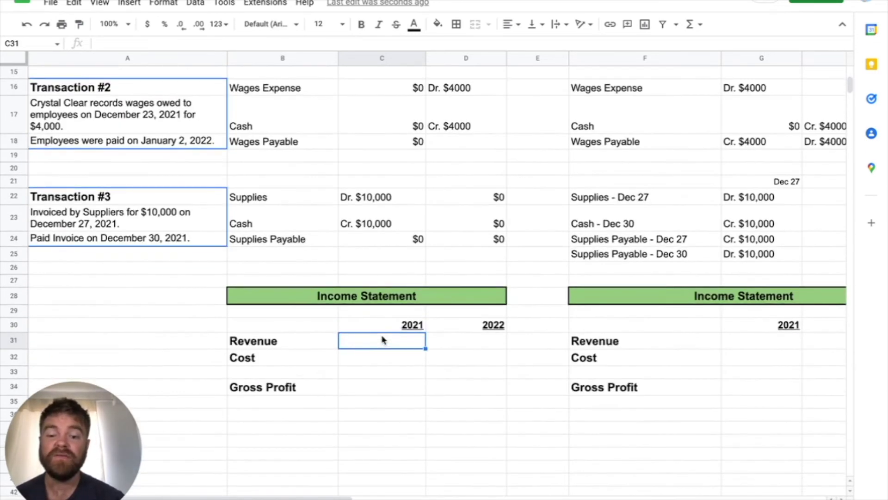
{"action": "type", "text": "$0"}
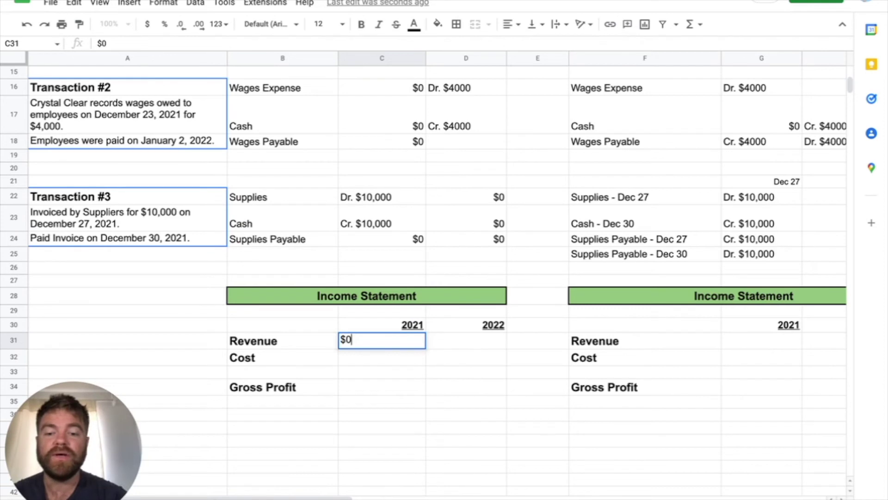
{"action": "key", "text": "Return"}
Step: Copy the $0 Revenue from C31 into 2021 Cost in C32 and enter $0 as Gross Profit in C34
{"action": "left_click", "coordinate": [400, 342]}
{"action": "key", "text": "ctrl+c"}
{"action": "left_click", "coordinate": [398, 358]}
{"action": "key", "text": "ctrl+v"}
{"action": "left_click", "coordinate": [388, 389]}
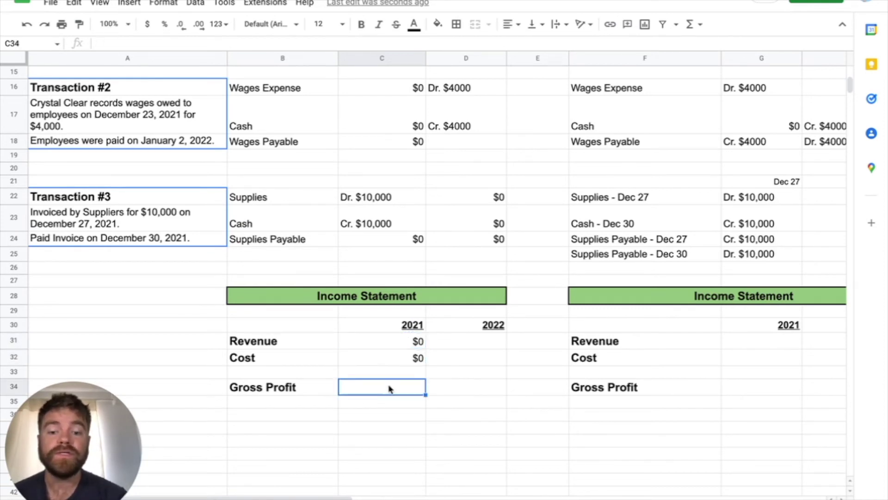
{"action": "type", "text": "$0"}
{"action": "key", "text": "Return"}
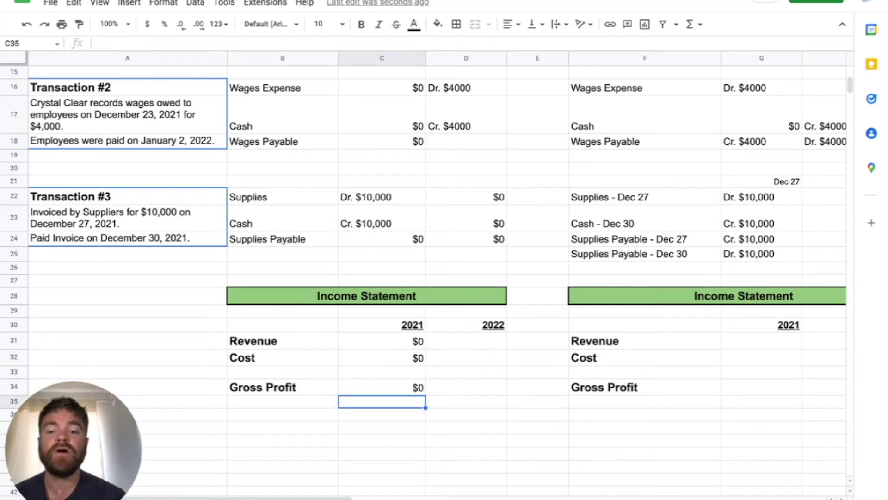
Step: Enter $500 as the 2022 Revenue in D31 of the Cash Basis Income Statement
{"action": "left_click", "coordinate": [489, 344]}
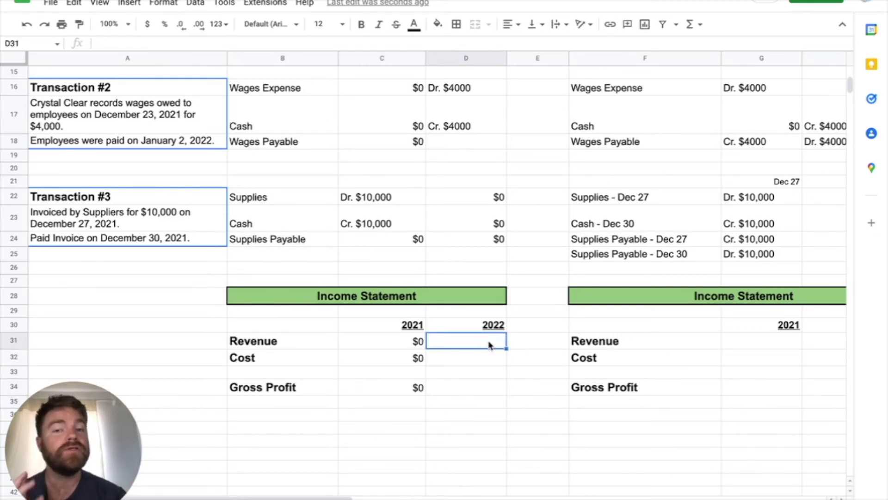
{"action": "scroll", "coordinate": [489, 344], "scroll_direction": "up", "scroll_amount": 5}
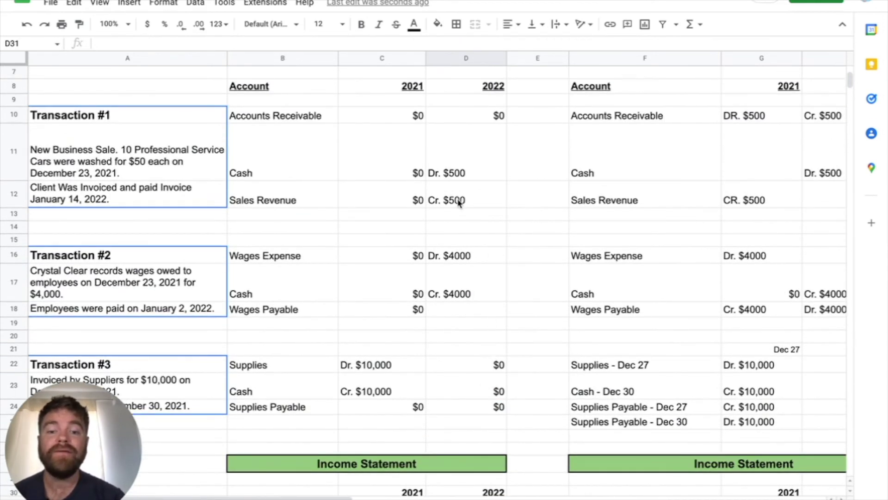
{"action": "scroll", "coordinate": [459, 203], "scroll_direction": "down", "scroll_amount": 1}
{"action": "scroll", "coordinate": [459, 203], "scroll_direction": "down", "scroll_amount": 3}
{"action": "left_click", "coordinate": [419, 342]}
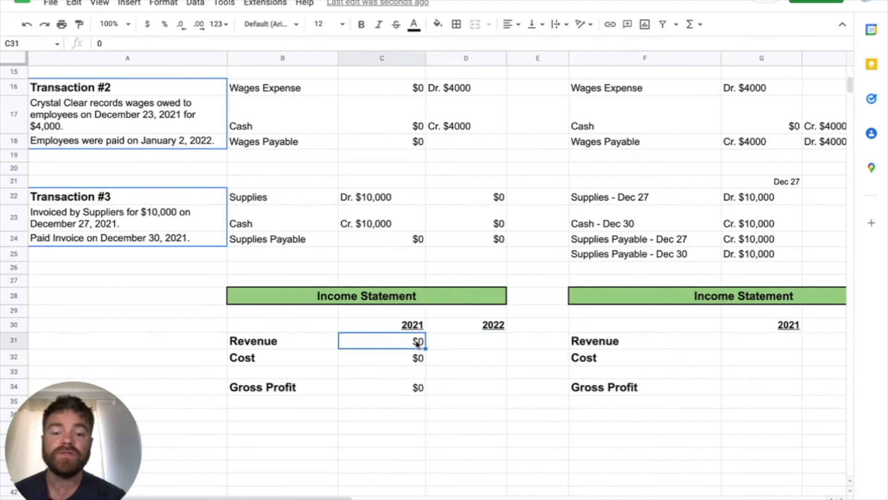
{"action": "left_click", "coordinate": [495, 344]}
{"action": "type", "text": "0"}
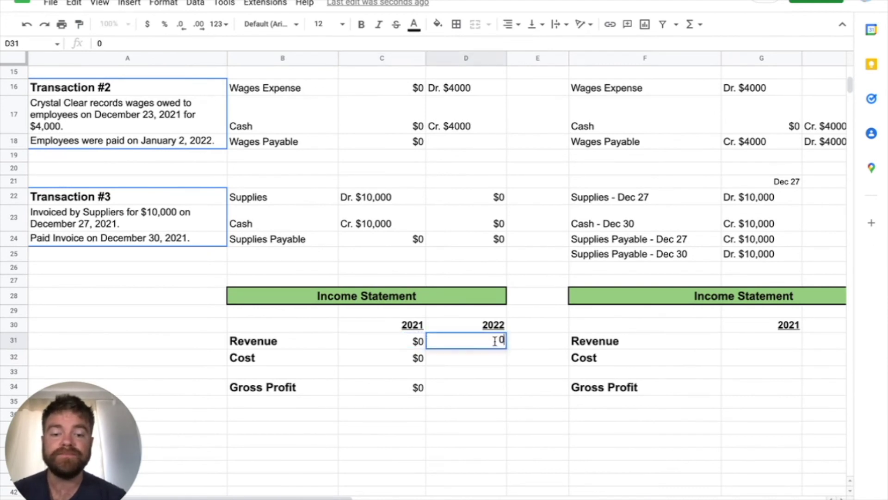
{"action": "key", "text": "BackSpace"}
{"action": "type", "text": "$500"}
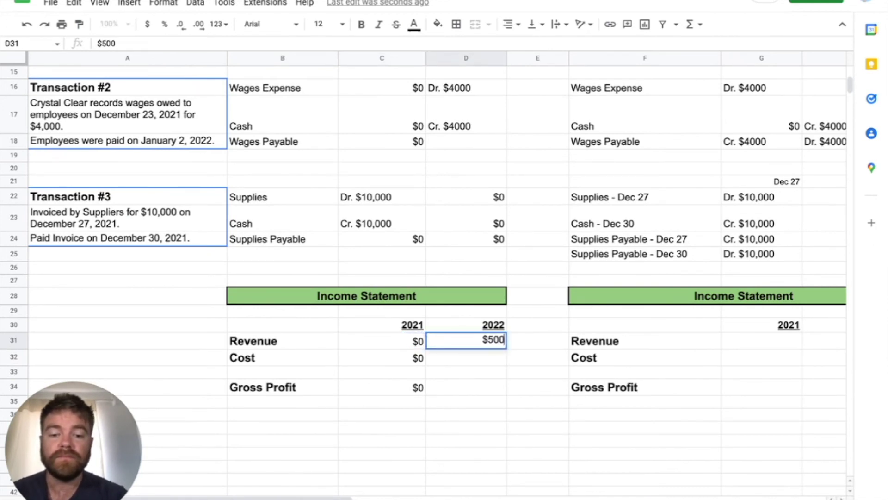
{"action": "key", "text": "Return"}
Step: Enter $4,000 as the 2022 Cost in D32 of the Cash Basis Income Statement
{"action": "scroll", "coordinate": [472, 246], "scroll_direction": "up", "scroll_amount": 2}
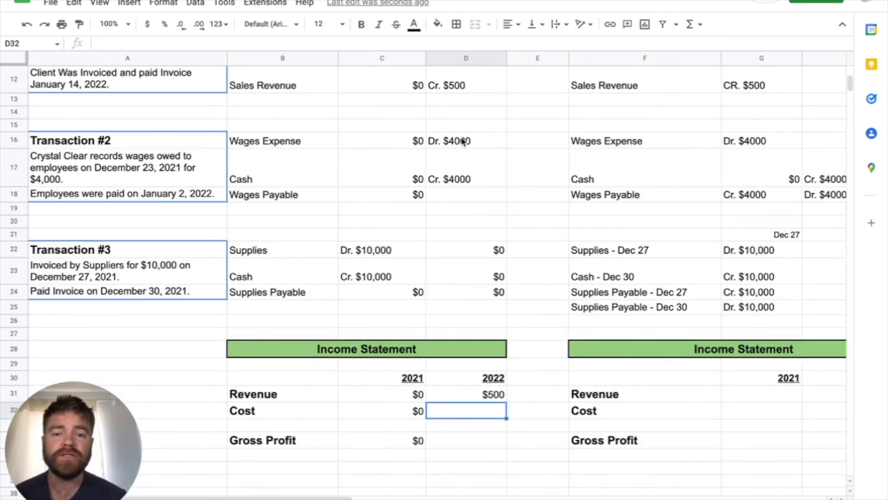
{"action": "type", "text": "$4,000"}
{"action": "key", "text": "Return"}
Step: Calculate the Cash Basis 2022 Gross Profit in D34 as Revenue in D31 minus Cost in D32
{"action": "left_click", "coordinate": [471, 443]}
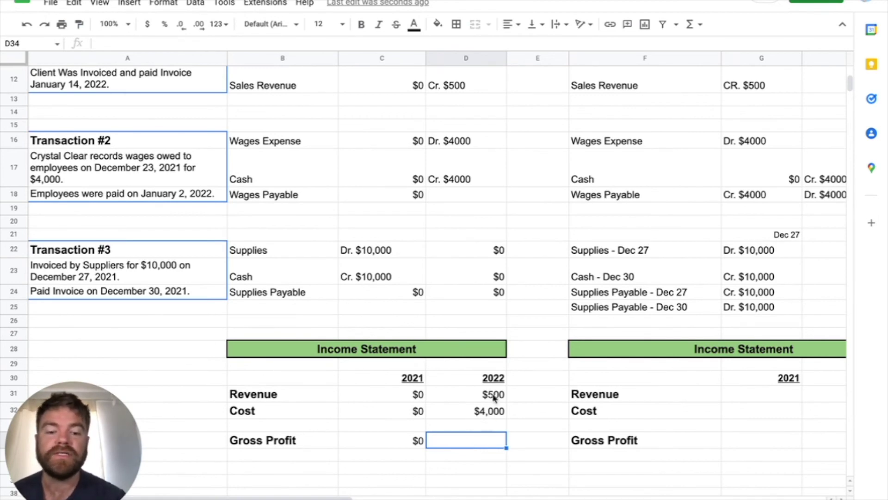
{"action": "left_click", "coordinate": [494, 394]}
{"action": "left_click", "coordinate": [474, 440]}
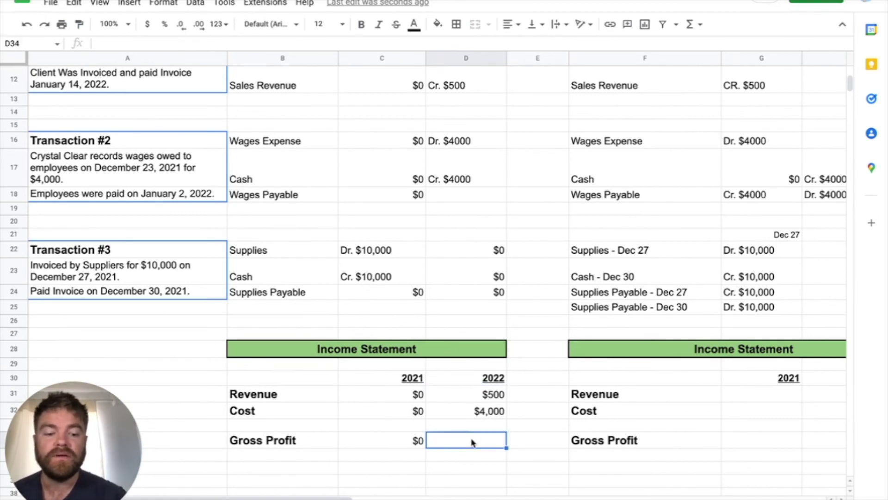
{"action": "type", "text": "="}
{"action": "left_click", "coordinate": [493, 397]}
{"action": "type", "text": "-"}
{"action": "left_click", "coordinate": [485, 413]}
{"action": "key", "text": "Return"}
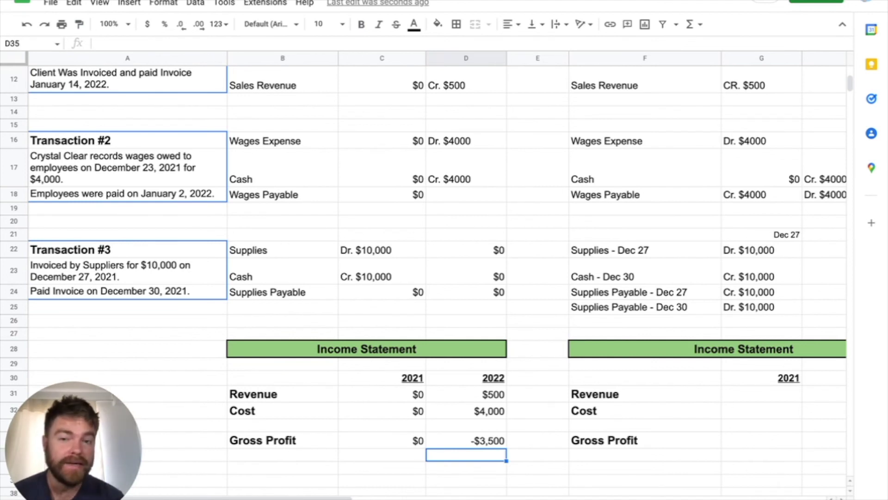
Step: Copy the Cash Basis 2022 Revenue of $500 from D31 into the Accrual Basis 2021 Revenue in G31
{"action": "left_click", "coordinate": [416, 397]}
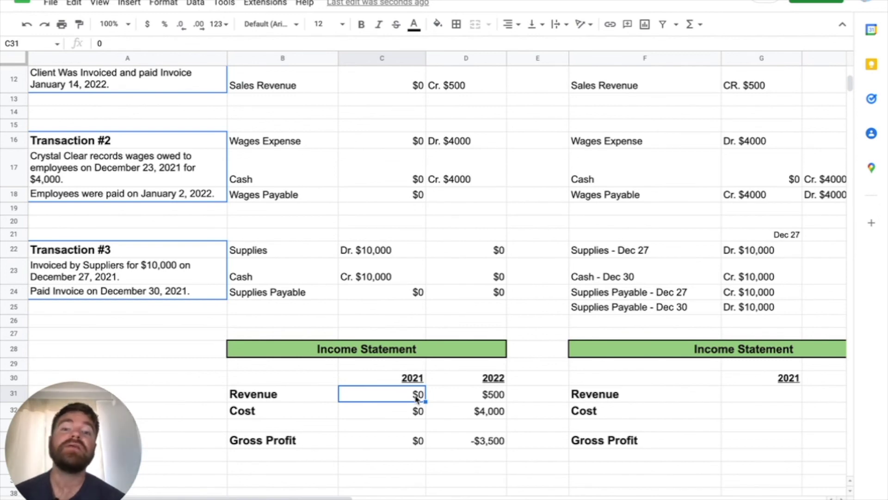
{"action": "scroll", "coordinate": [416, 396], "scroll_direction": "right", "scroll_amount": 2}
{"action": "scroll", "coordinate": [583, 389], "scroll_direction": "up", "scroll_amount": 3}
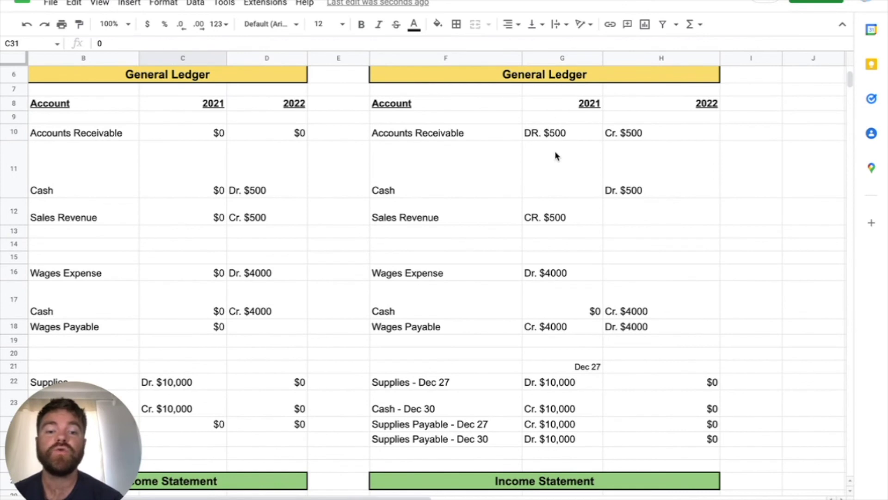
{"action": "left_click", "coordinate": [548, 218]}
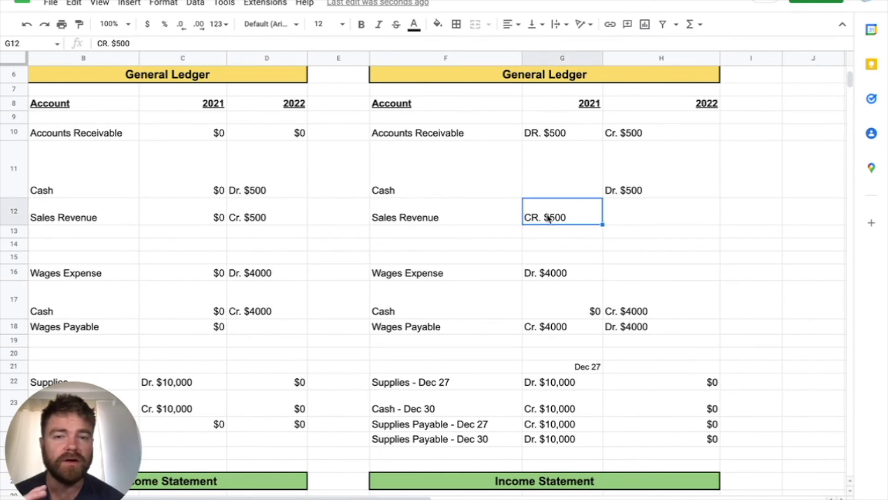
{"action": "scroll", "coordinate": [549, 218], "scroll_direction": "down", "scroll_amount": 5}
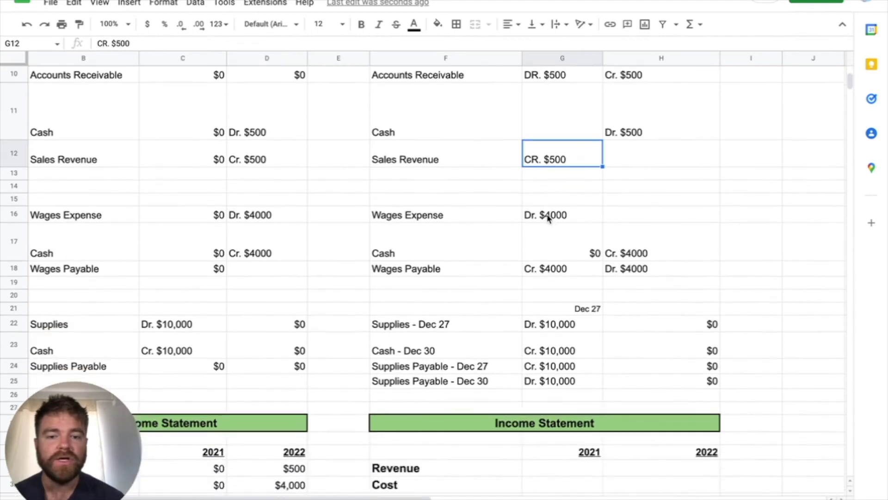
{"action": "scroll", "coordinate": [547, 218], "scroll_direction": "left", "scroll_amount": 3}
{"action": "left_click", "coordinate": [487, 368]}
{"action": "key", "text": "ctrl+c"}
{"action": "left_click", "coordinate": [749, 374]}
{"action": "key", "text": "ctrl+v"}
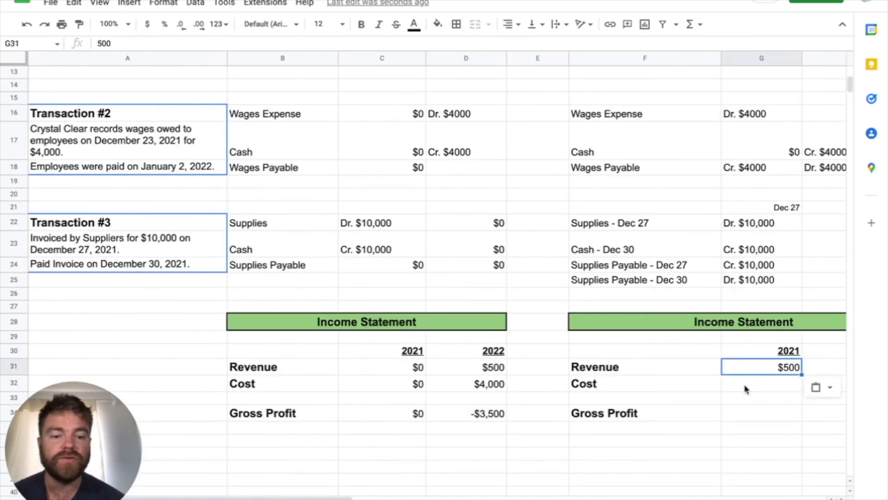
Step: Copy the Cash Basis 2022 Cost of $4,000 from D32 into the Accrual Basis 2021 Cost in G32
{"action": "left_click", "coordinate": [747, 385]}
{"action": "left_click", "coordinate": [492, 386]}
{"action": "key", "text": "ctrl+c"}
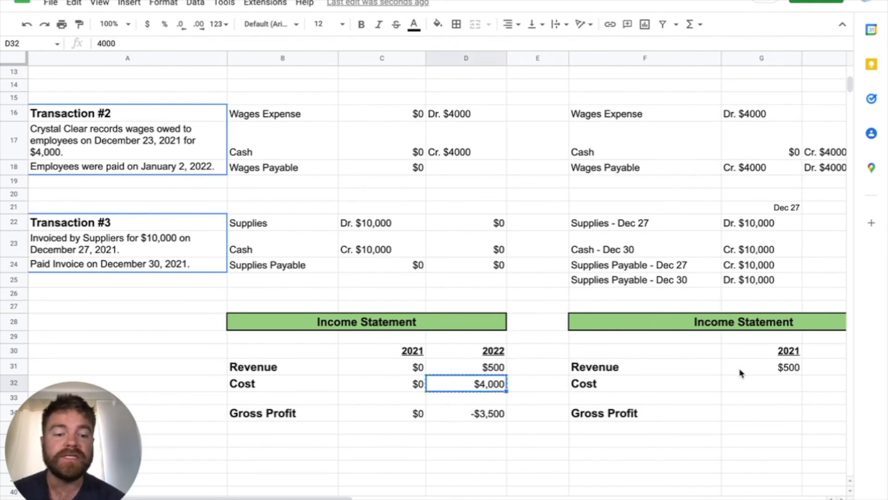
{"action": "left_click", "coordinate": [741, 387]}
{"action": "key", "text": "ctrl+v"}
{"action": "scroll", "coordinate": [707, 325], "scroll_direction": "up", "scroll_amount": 3}
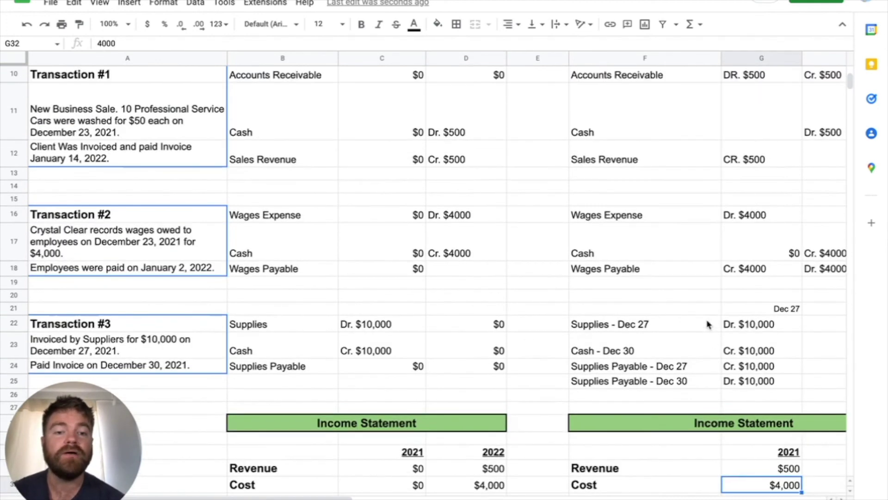
Step: Copy the Cash Basis 2022 Gross Profit formula from D34 into the Accrual Basis 2021 Gross Profit in G34
{"action": "left_click", "coordinate": [749, 218]}
{"action": "scroll", "coordinate": [733, 220], "scroll_direction": "right", "scroll_amount": 3}
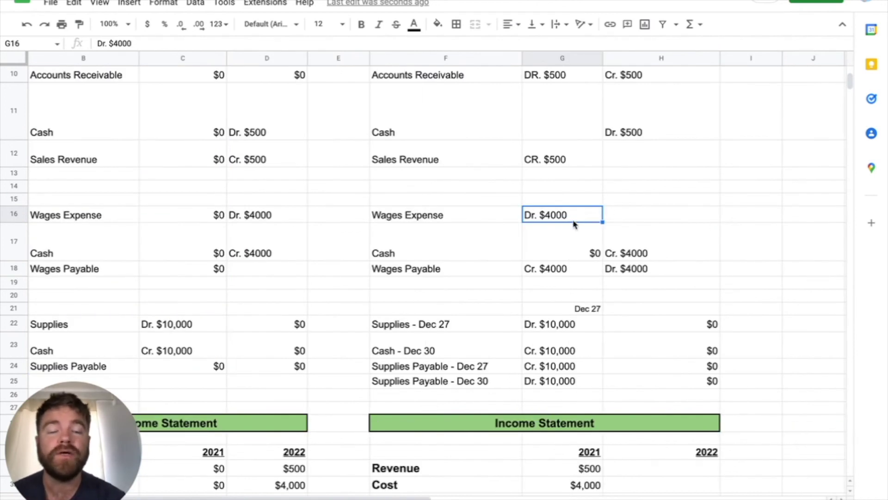
{"action": "scroll", "coordinate": [555, 251], "scroll_direction": "down", "scroll_amount": 3}
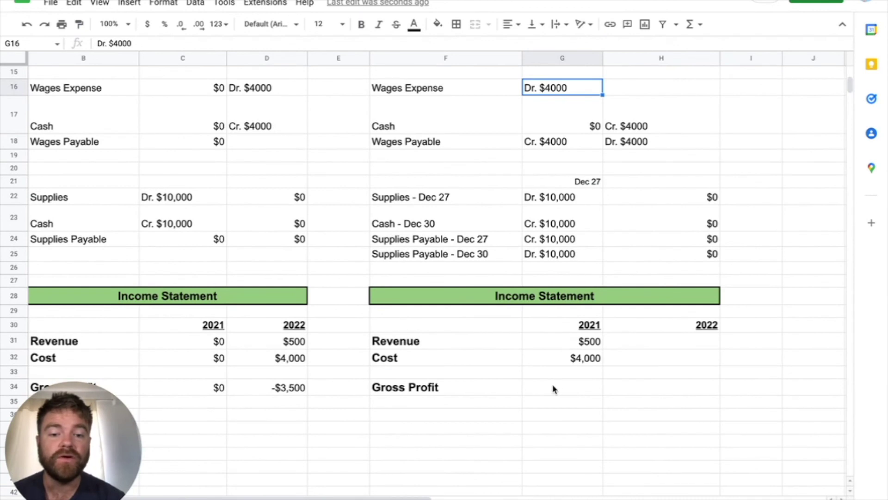
{"action": "left_click", "coordinate": [297, 388]}
{"action": "key", "text": "ctrl+c"}
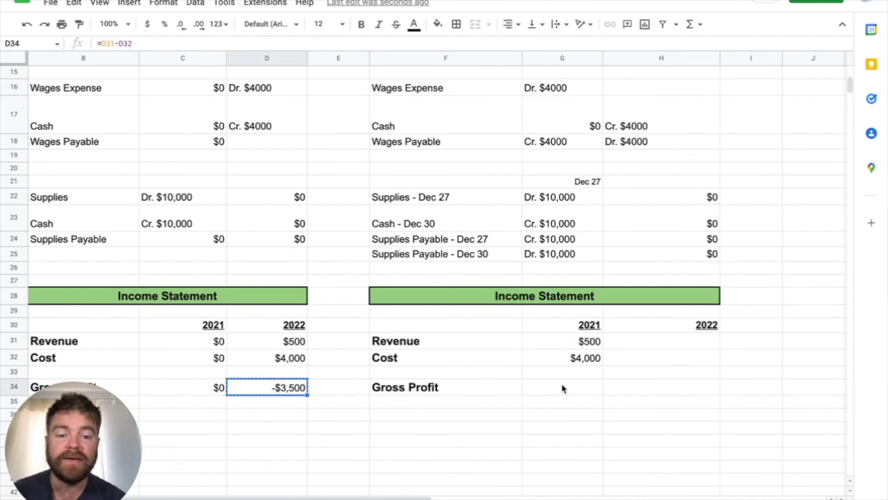
{"action": "left_click", "coordinate": [561, 387]}
{"action": "key", "text": "ctrl+v"}
{"action": "left_click", "coordinate": [572, 415]}
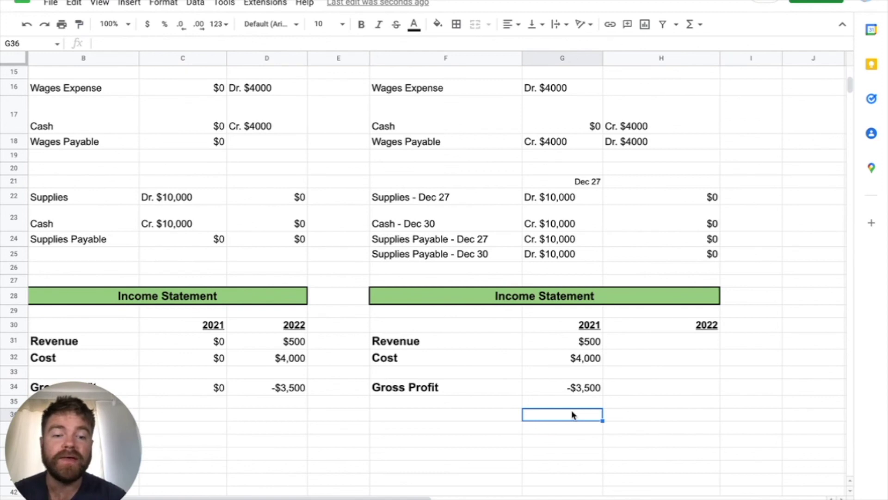
Step: Fill the Accrual Basis 2022 Revenue, Cost and Gross Profit in H31, H32 and H34 with the $0 values copied from H23:H25
{"action": "scroll", "coordinate": [694, 350], "scroll_direction": "up", "scroll_amount": 3}
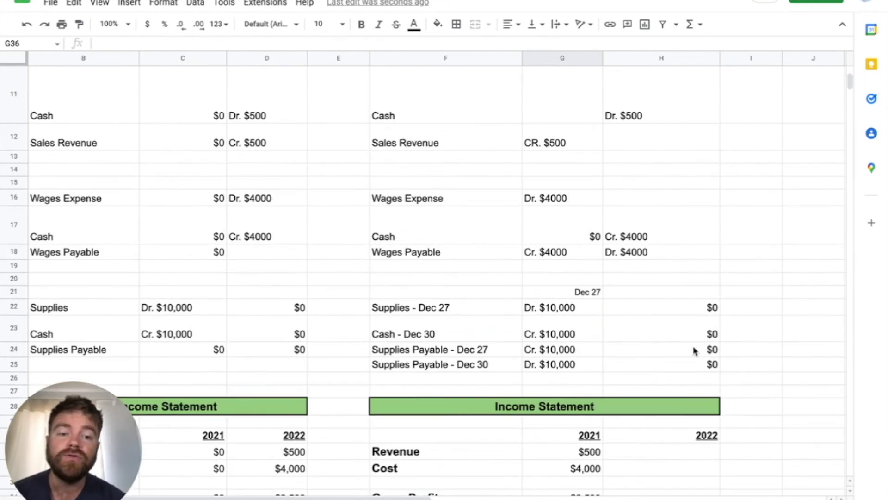
{"action": "scroll", "coordinate": [694, 350], "scroll_direction": "up", "scroll_amount": 2}
{"action": "scroll", "coordinate": [686, 198], "scroll_direction": "up", "scroll_amount": 1}
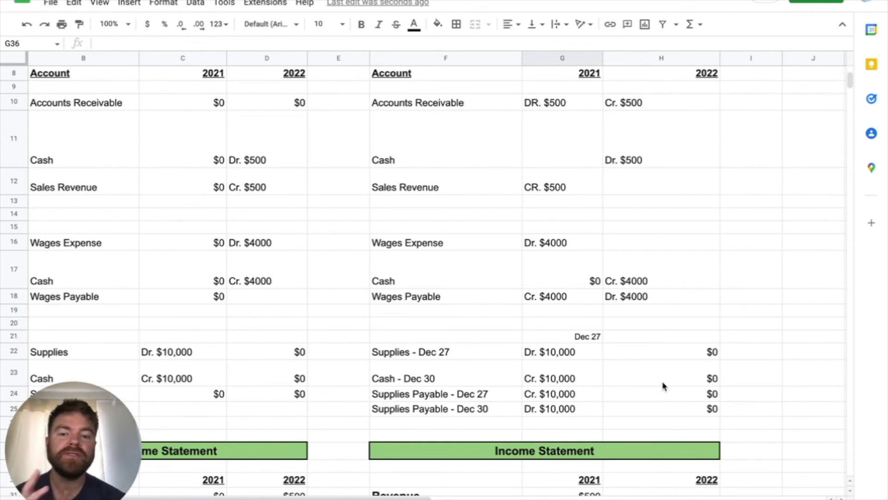
{"action": "scroll", "coordinate": [662, 381], "scroll_direction": "down", "scroll_amount": 3}
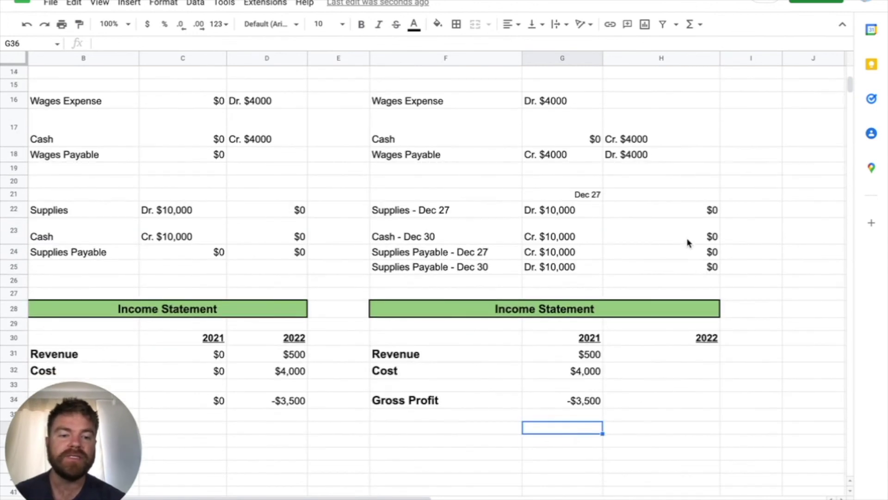
{"action": "left_click_drag", "start_coordinate": [687, 242], "coordinate": [688, 268]}
{"action": "key", "text": "ctrl+c"}
{"action": "left_click", "coordinate": [669, 356]}
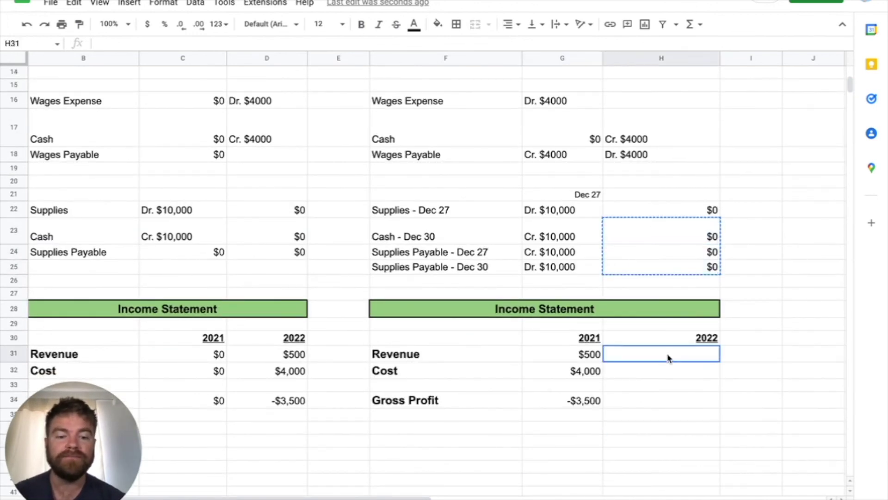
{"action": "key", "text": "ctrl+v"}
{"action": "left_click_drag", "start_coordinate": [667, 392], "coordinate": [668, 406]}
{"action": "left_click", "coordinate": [667, 425]}
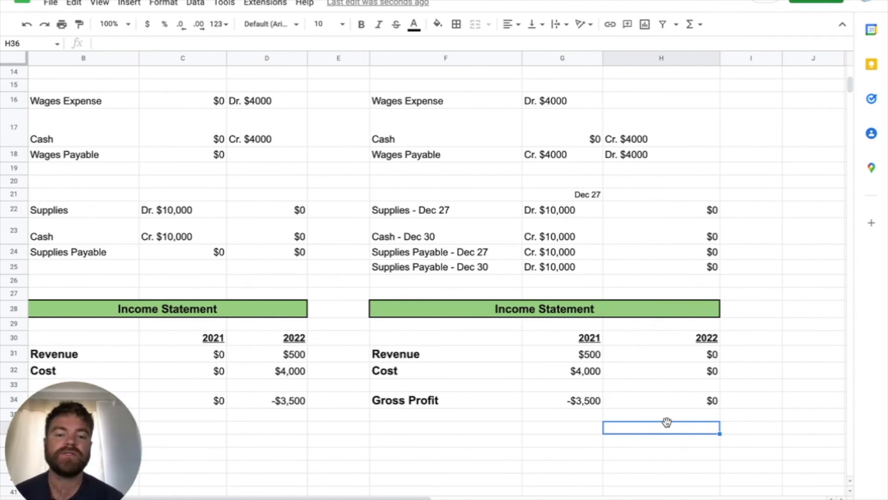
{"action": "scroll", "coordinate": [504, 390], "scroll_direction": "left", "scroll_amount": 2}
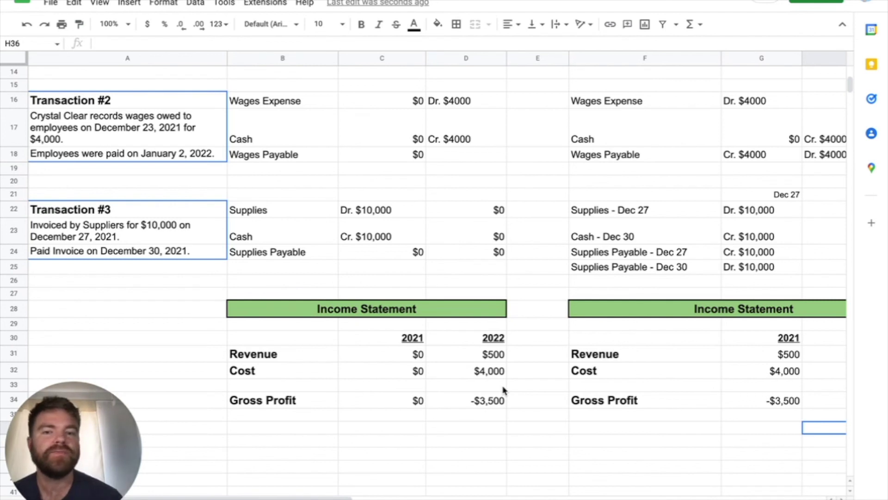
{"action": "scroll", "coordinate": [504, 390], "scroll_direction": "right", "scroll_amount": 6}
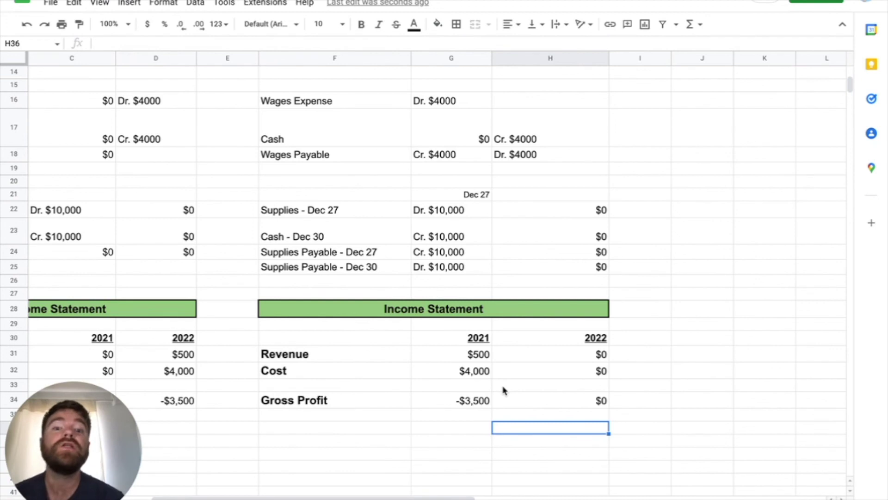
{"action": "scroll", "coordinate": [504, 390], "scroll_direction": "up", "scroll_amount": 3}
{"action": "scroll", "coordinate": [504, 389], "scroll_direction": "left", "scroll_amount": 2}
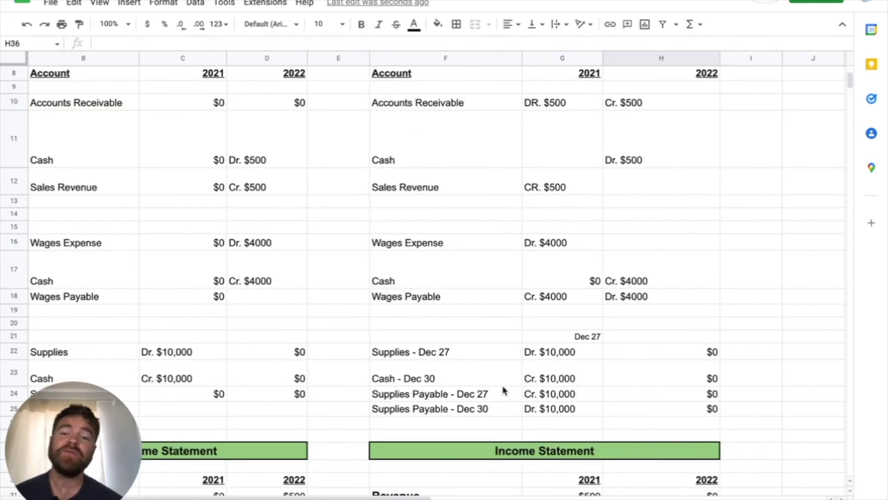